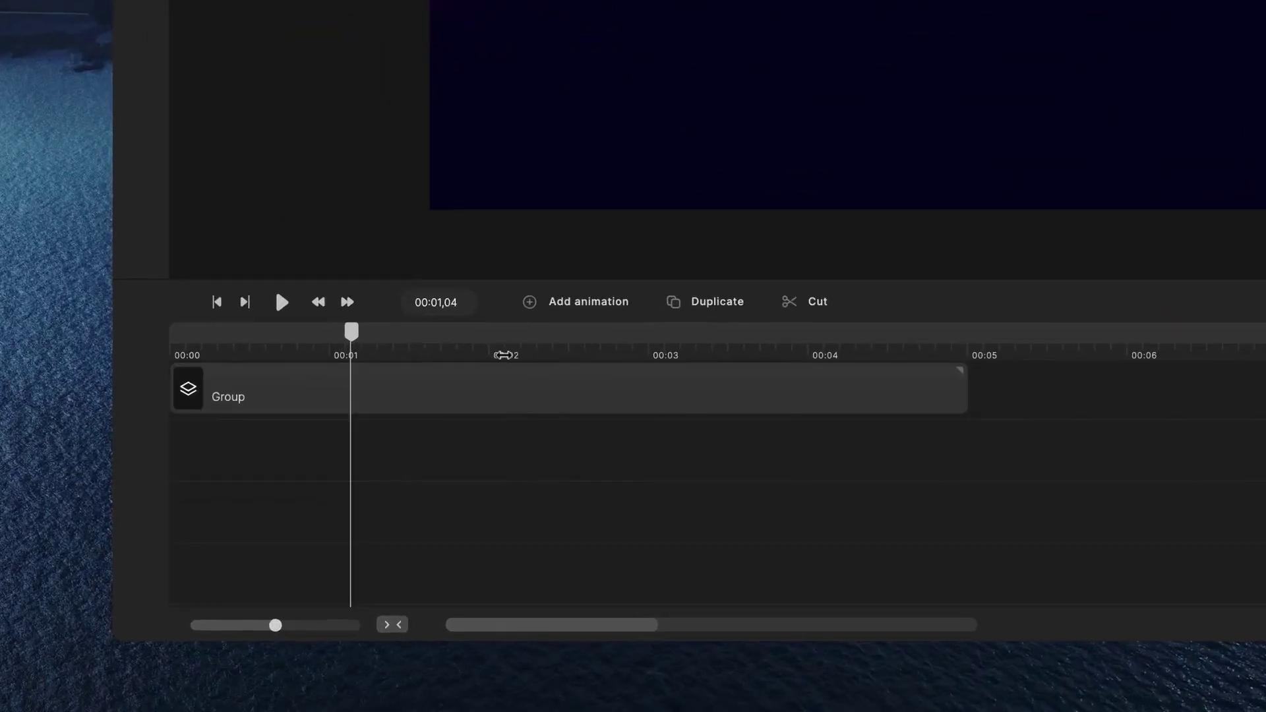
Step: Rescale the timeline so the Group clip stretches across most of the track
{"action": "mouse_move", "coordinate": [506, 356]}
{"action": "left_mouse_down"}
{"action": "mouse_move", "coordinate": [857, 354]}
{"action": "mouse_move", "coordinate": [443, 355]}
{"action": "left_mouse_up"}
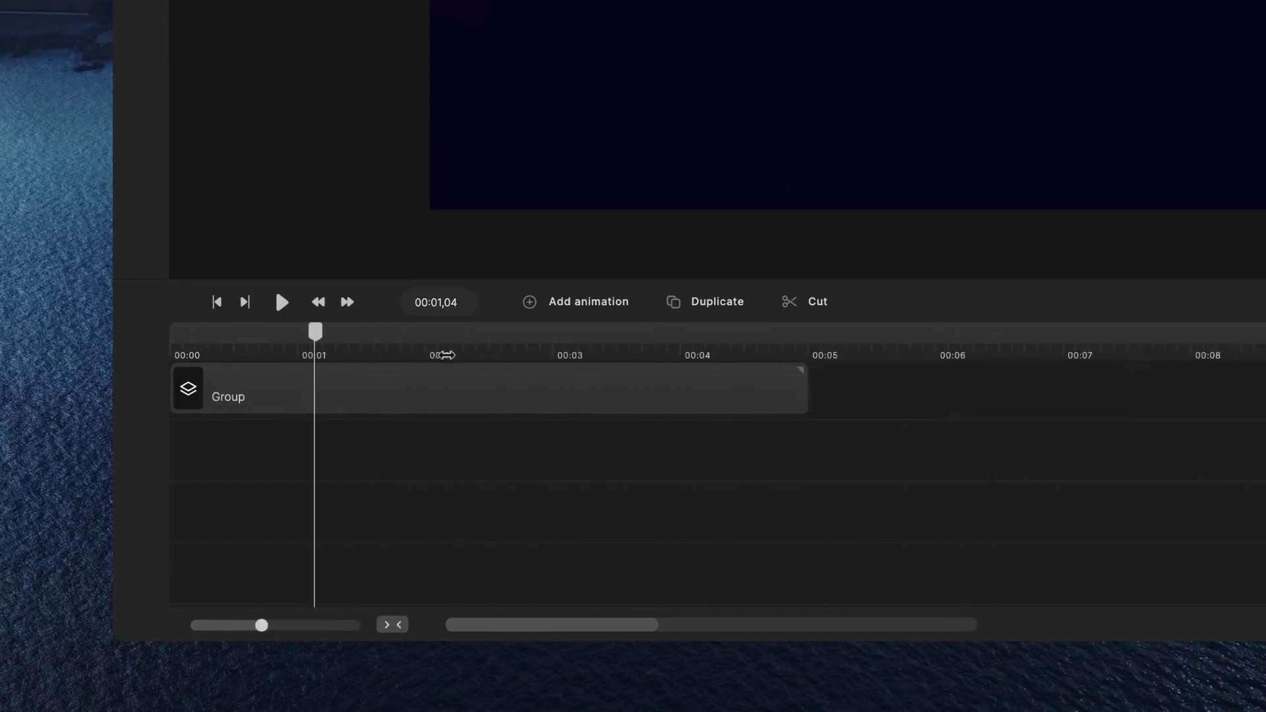
{"action": "mouse_move", "coordinate": [262, 626]}
{"action": "left_mouse_down"}
{"action": "mouse_move", "coordinate": [281, 627]}
{"action": "mouse_move", "coordinate": [269, 626]}
{"action": "left_mouse_up"}
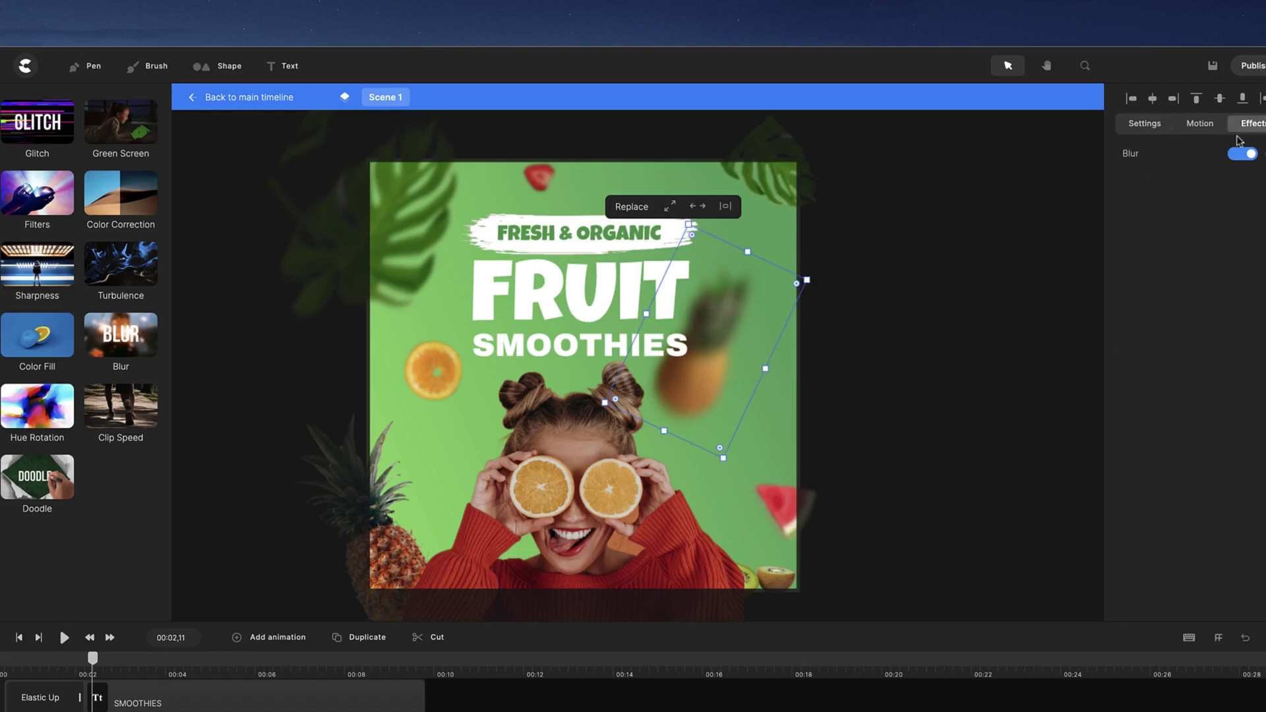
Step: Raise the pineapple's Blur strength to 66 and deselect it
{"action": "left_click", "coordinate": [1242, 152]}
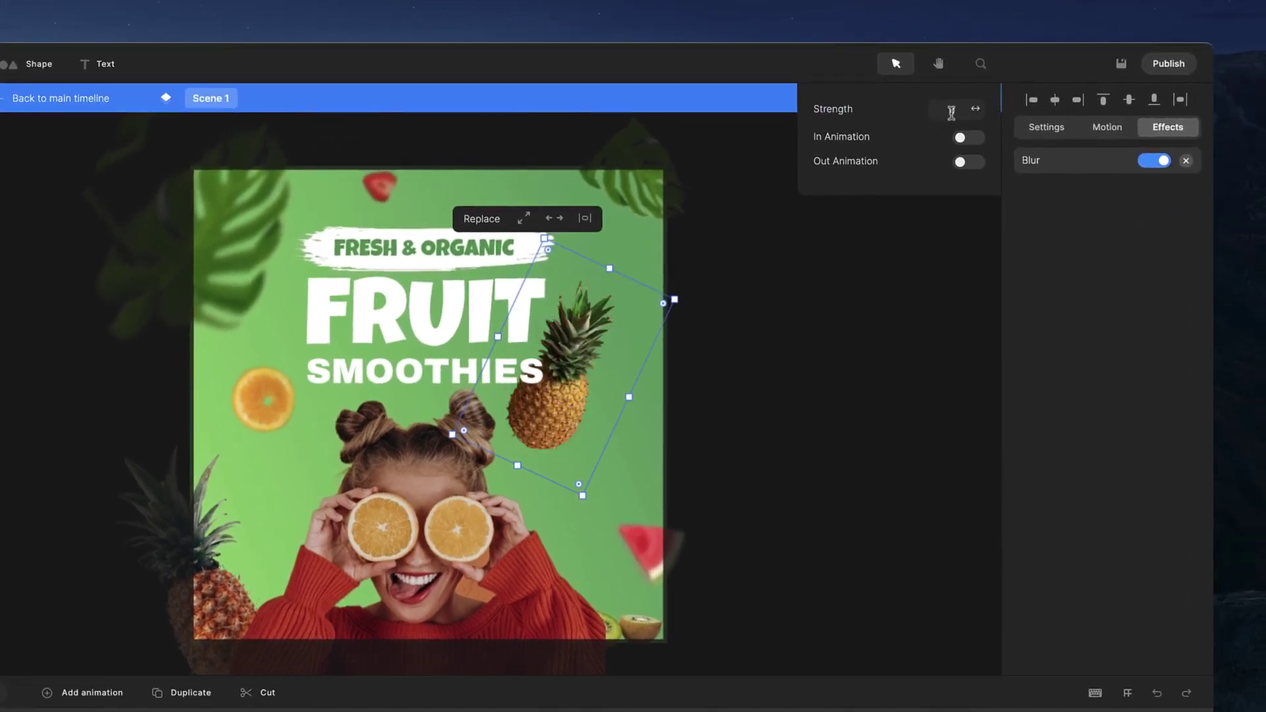
{"action": "left_click_drag", "start_coordinate": [975, 110], "coordinate": [980, 110]}
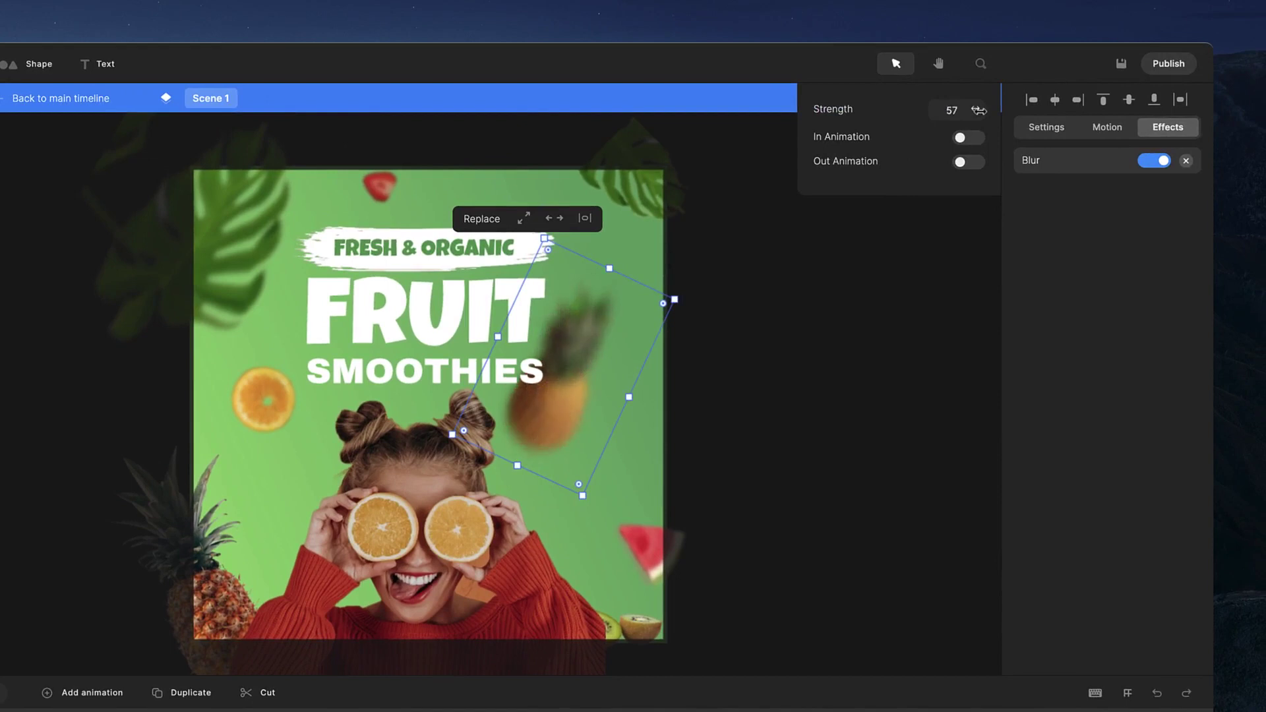
{"action": "left_click", "coordinate": [904, 364]}
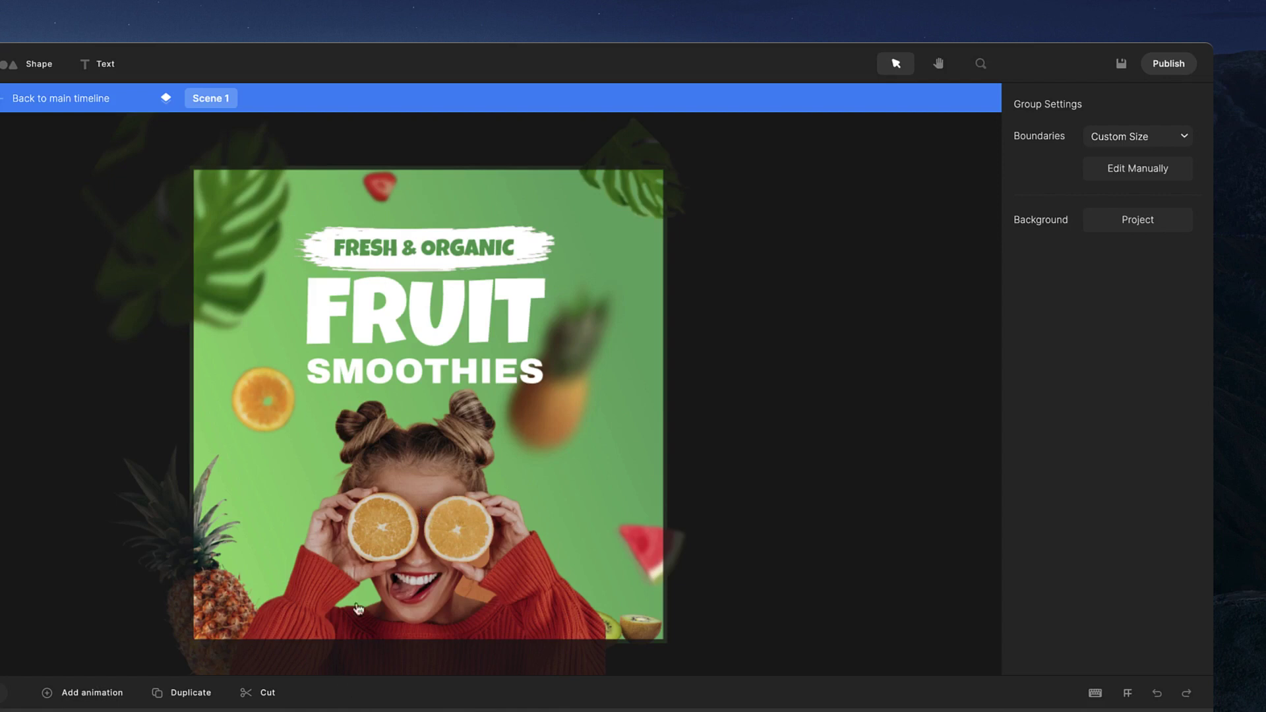
Step: Return to the main timeline and set the canvas colour to black
{"action": "left_click", "coordinate": [77, 103]}
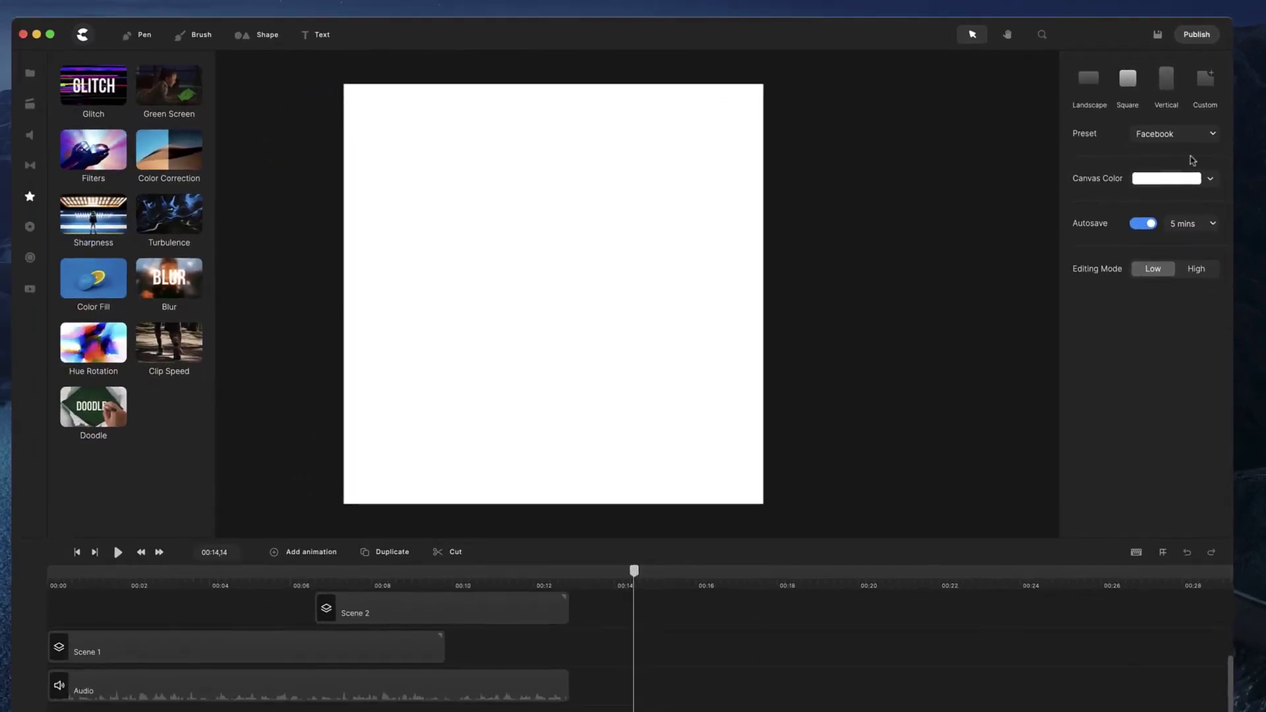
{"action": "left_click", "coordinate": [1170, 178]}
{"action": "left_click", "coordinate": [921, 182]}
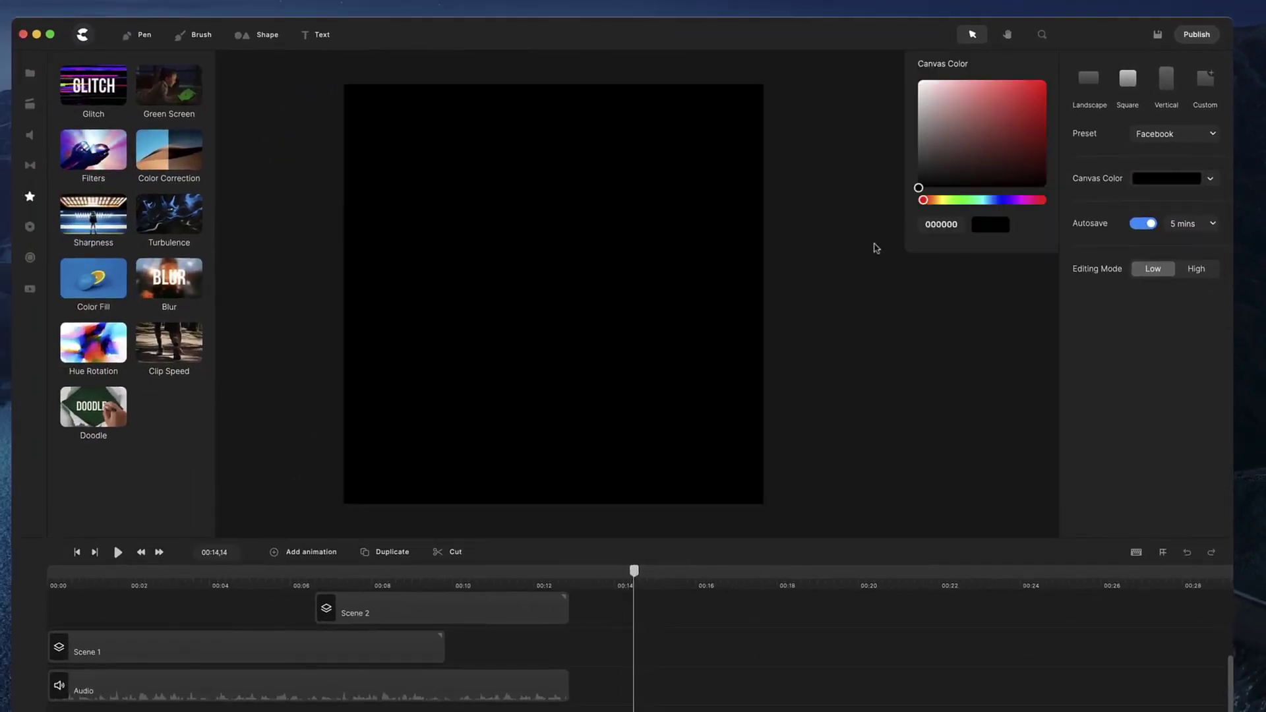
Step: Place the C logo from My Files onto the canvas, scaled to 30% near the centre
{"action": "left_click", "coordinate": [31, 81]}
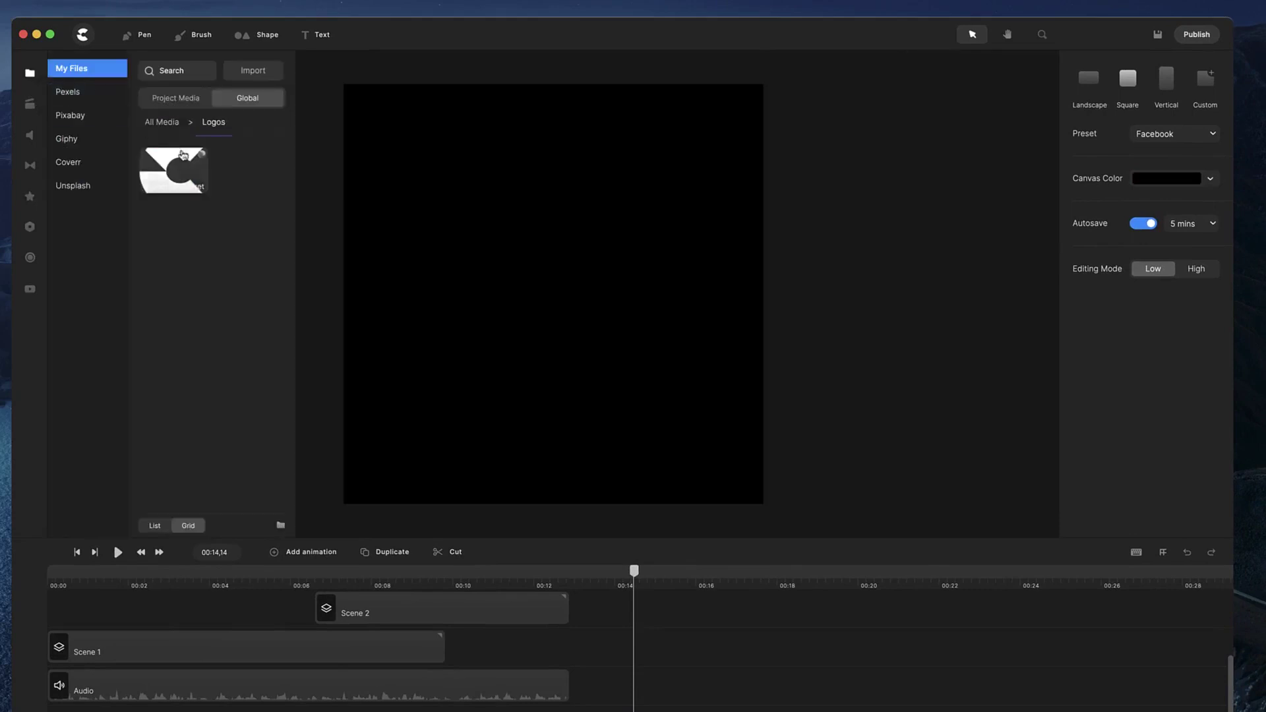
{"action": "left_click_drag", "start_coordinate": [173, 171], "coordinate": [525, 287]}
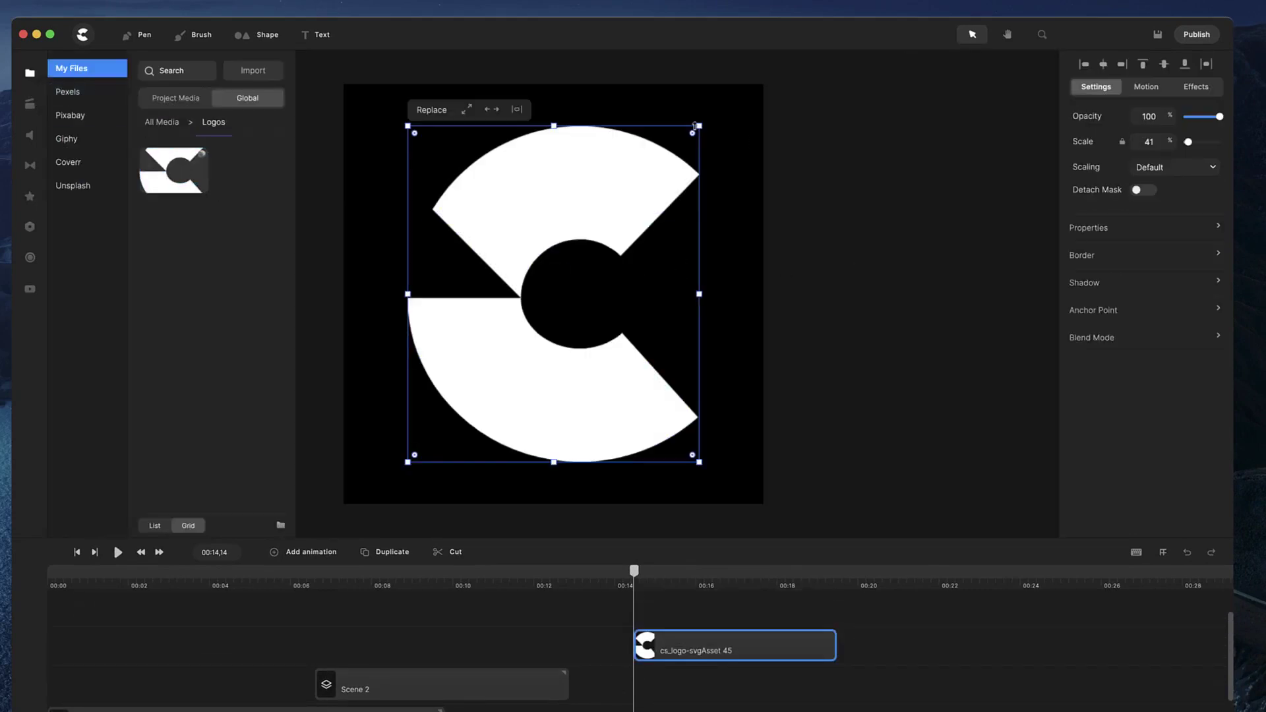
{"action": "left_click_drag", "start_coordinate": [700, 127], "coordinate": [634, 197]}
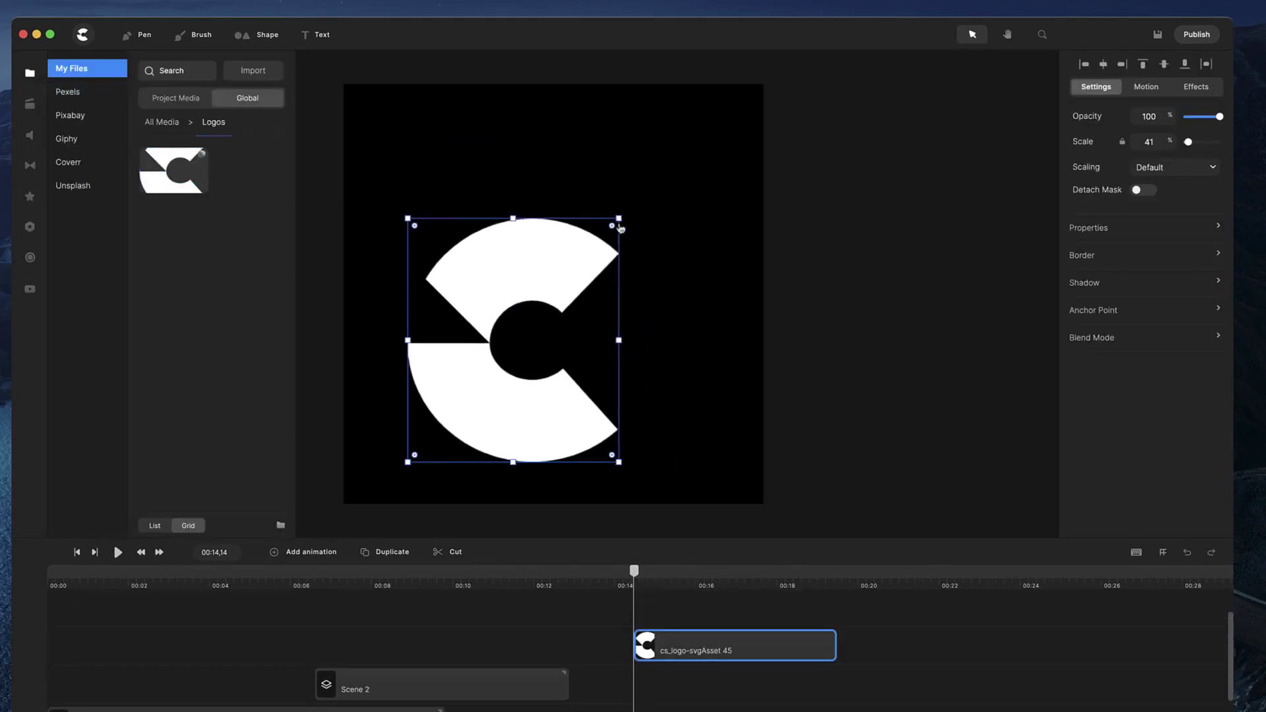
{"action": "left_click_drag", "start_coordinate": [603, 237], "coordinate": [591, 229]}
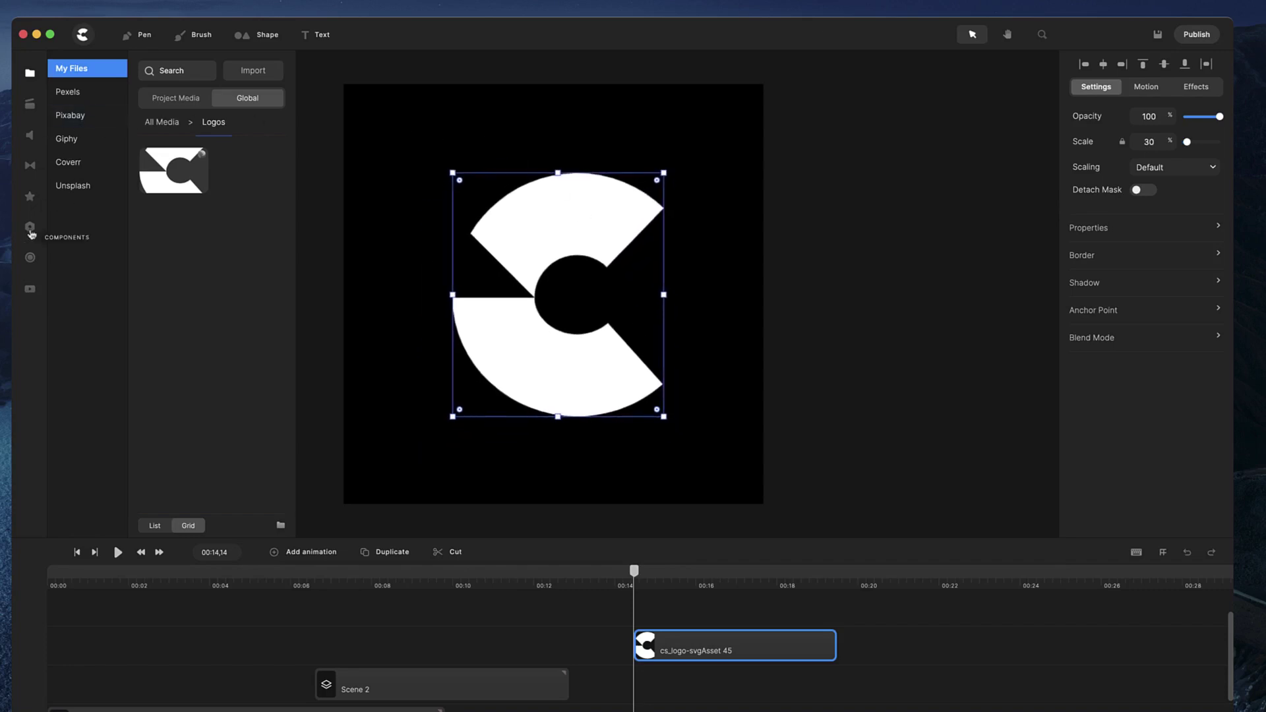
Step: Apply a Blur effect from the Effects library to the logo
{"action": "left_click", "coordinate": [30, 196]}
{"action": "left_click_drag", "start_coordinate": [168, 278], "coordinate": [613, 257]}
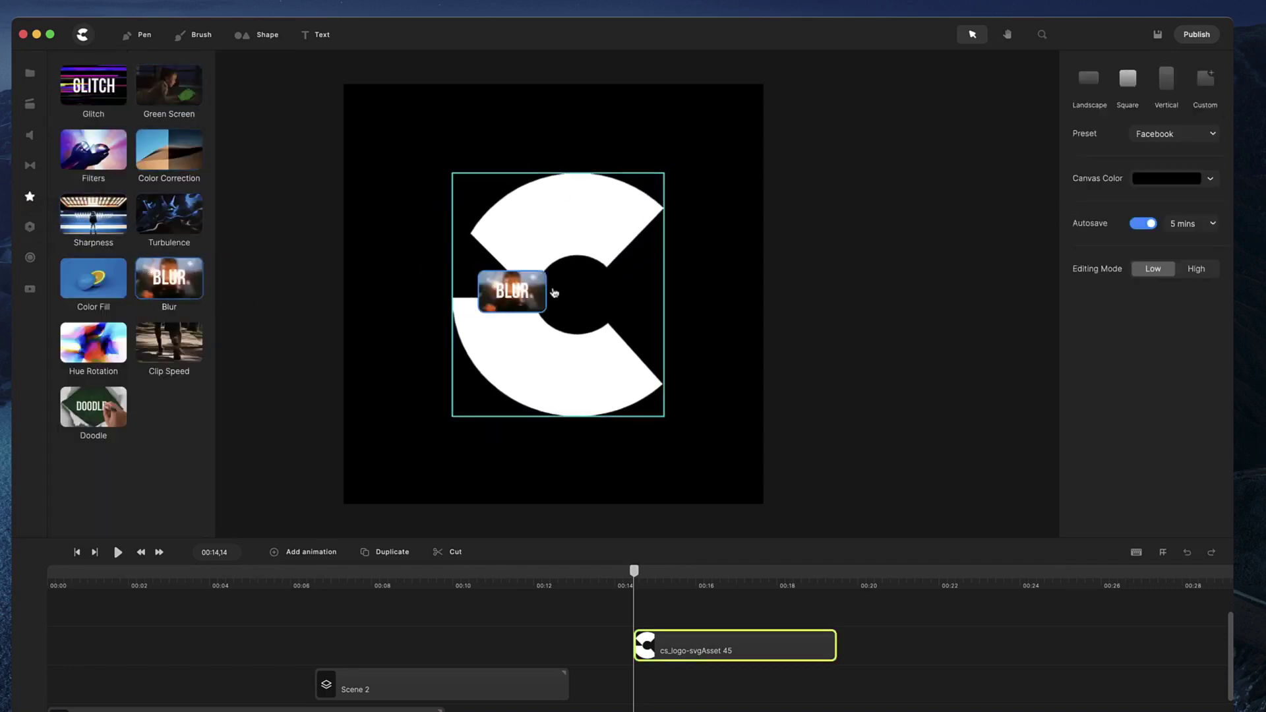
Step: Change the canvas colour to blue
{"action": "left_click", "coordinate": [721, 276]}
{"action": "left_click", "coordinate": [1176, 178]}
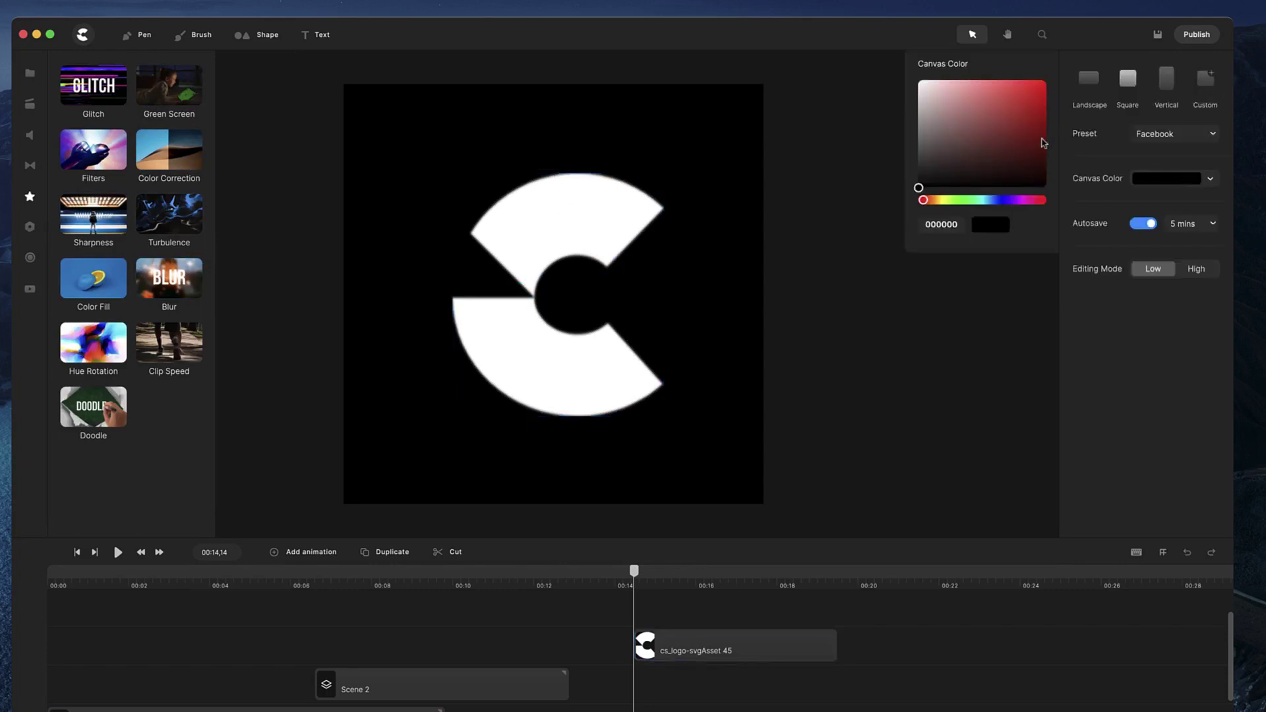
{"action": "left_click", "coordinate": [1001, 201]}
{"action": "left_click", "coordinate": [1014, 94]}
Step: Raise the logo's blur strength to 85 and preview the result deselected
{"action": "left_click", "coordinate": [628, 221]}
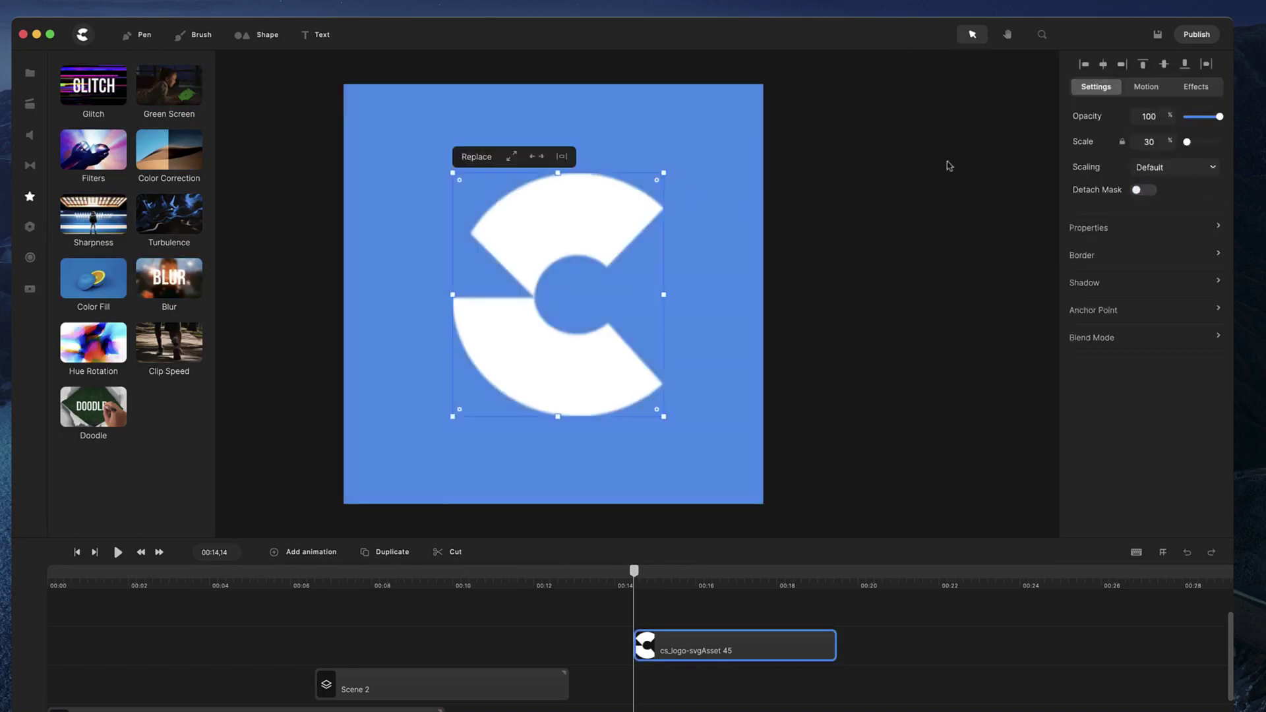
{"action": "left_click", "coordinate": [1196, 87]}
{"action": "mouse_move", "coordinate": [1099, 114]}
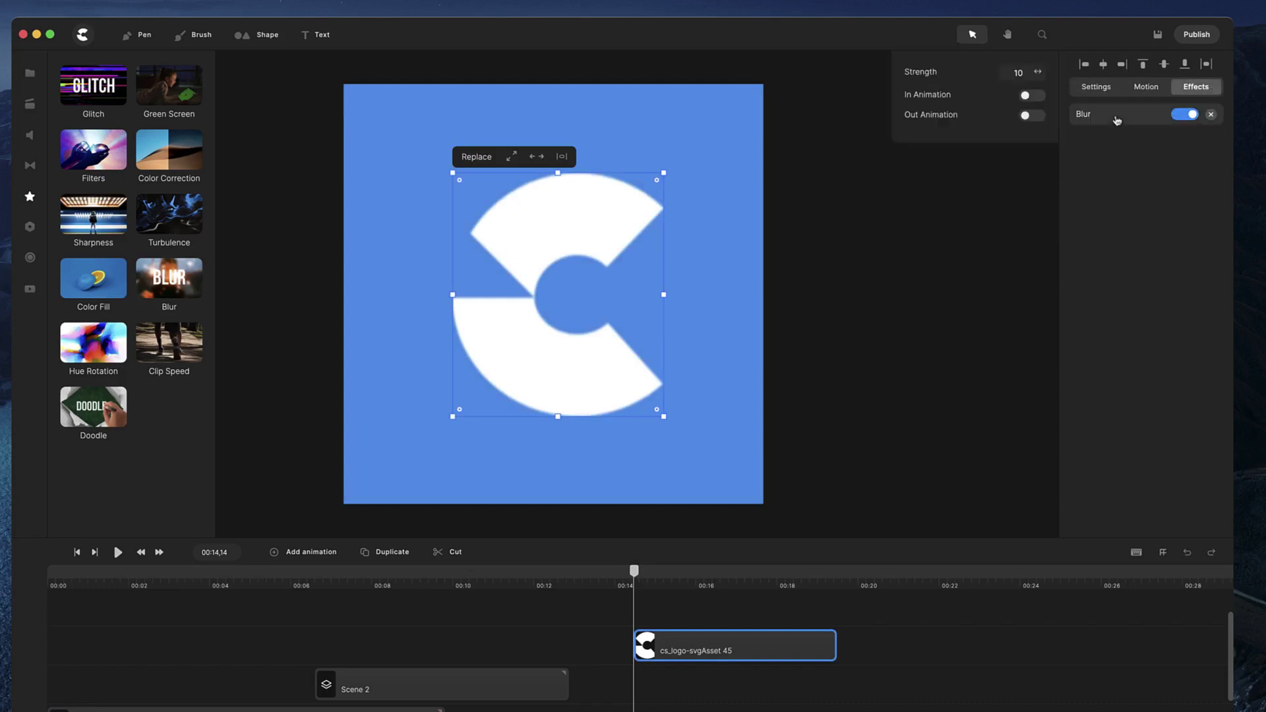
{"action": "left_click_drag", "start_coordinate": [1038, 71], "coordinate": [1042, 73]}
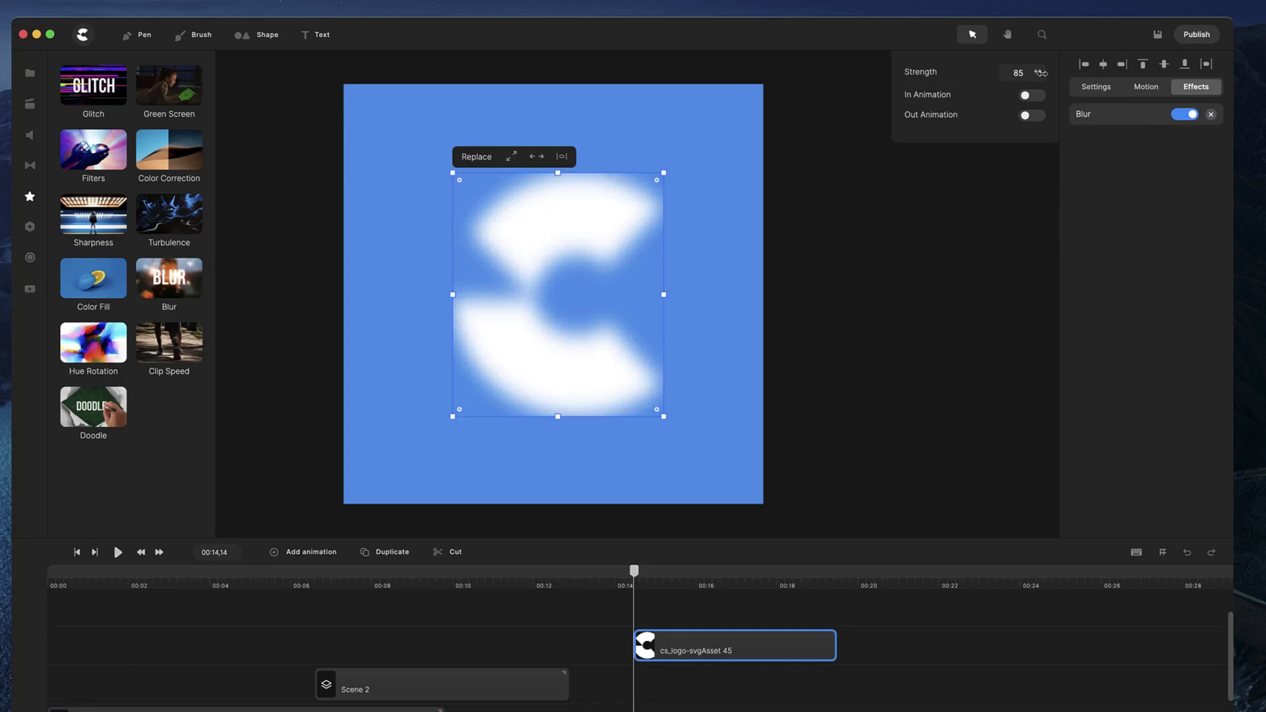
{"action": "left_click", "coordinate": [946, 251]}
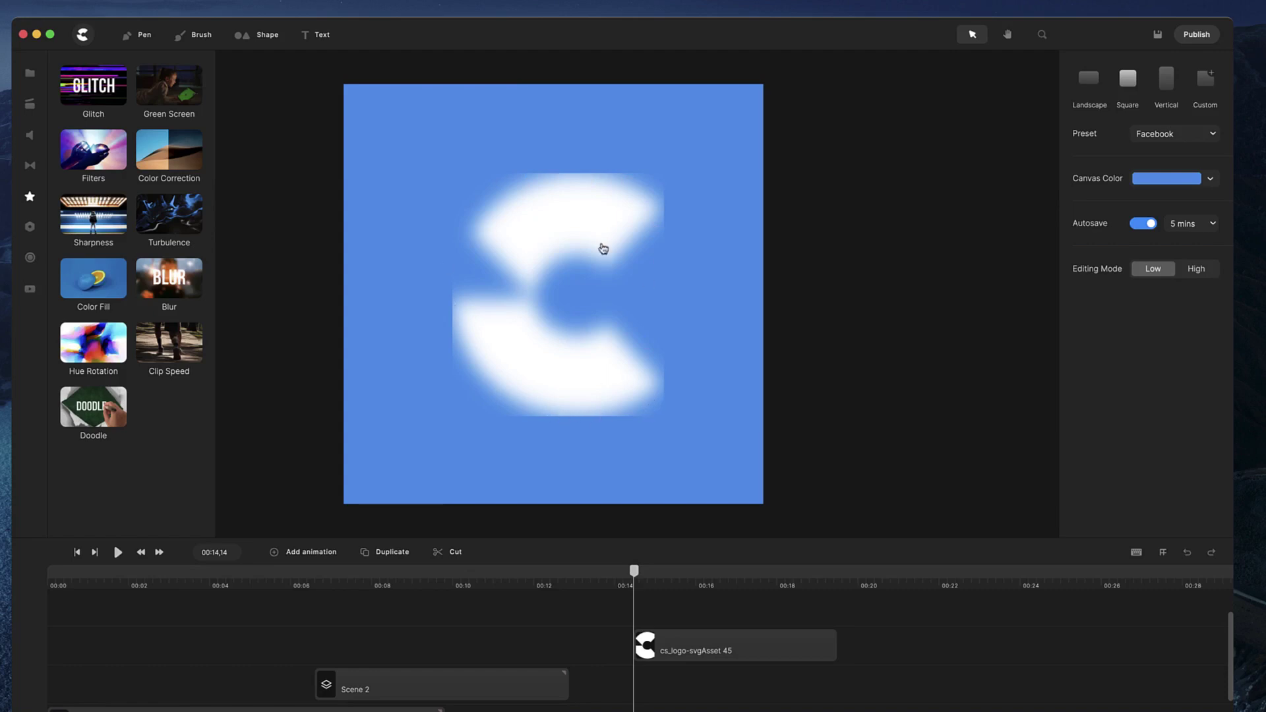
{"action": "left_click", "coordinate": [574, 219]}
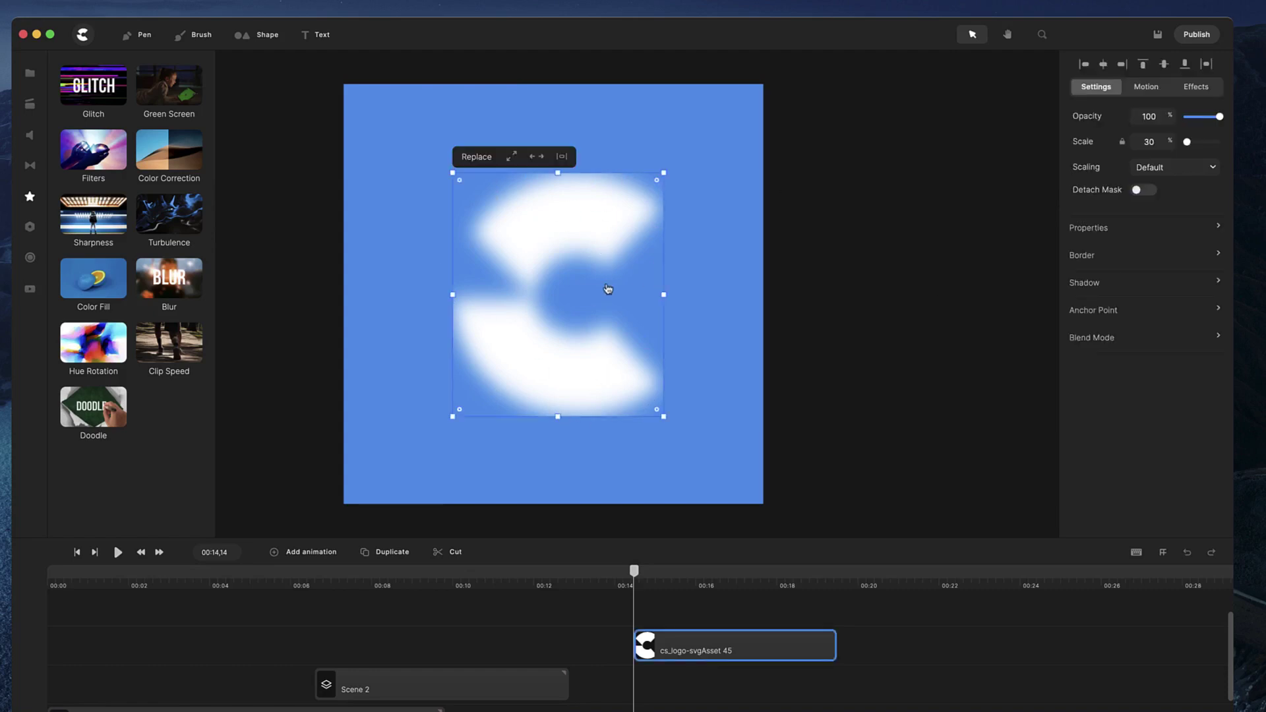
{"action": "left_click", "coordinate": [749, 214]}
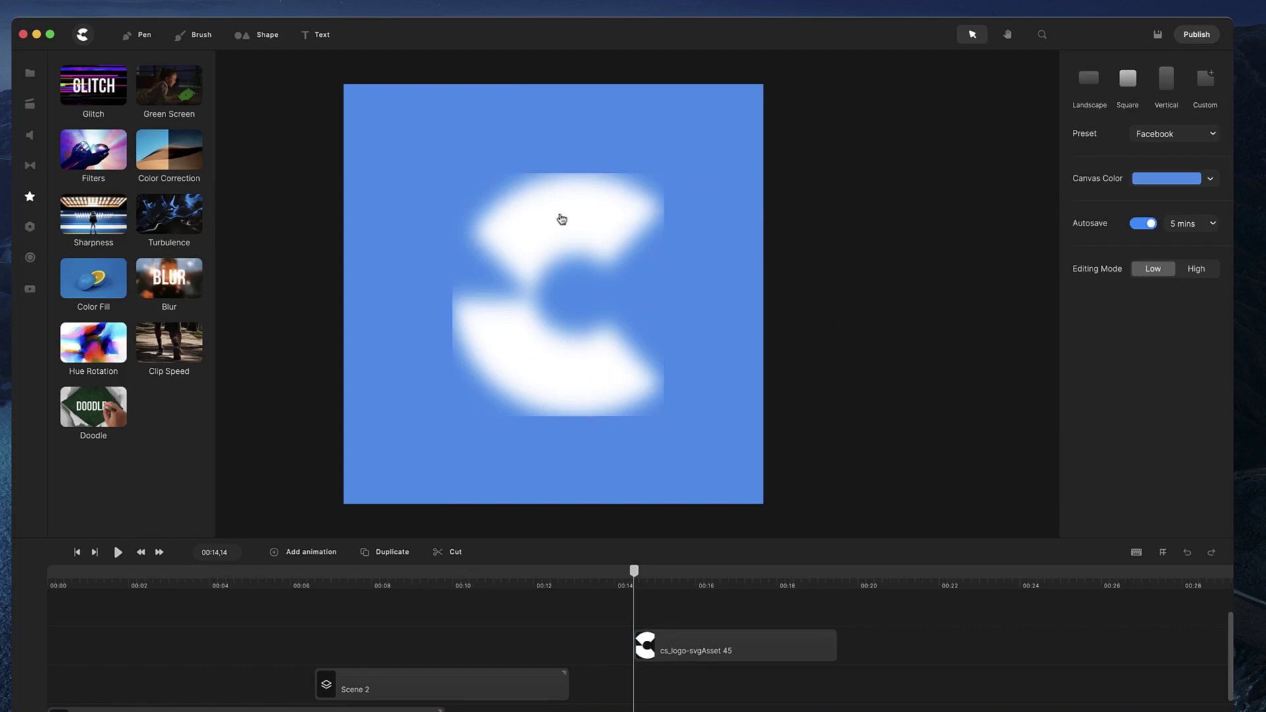
Step: Enlarge the blurred logo to about 47% scale, centred so it fills most of the canvas
{"action": "left_click", "coordinate": [599, 212]}
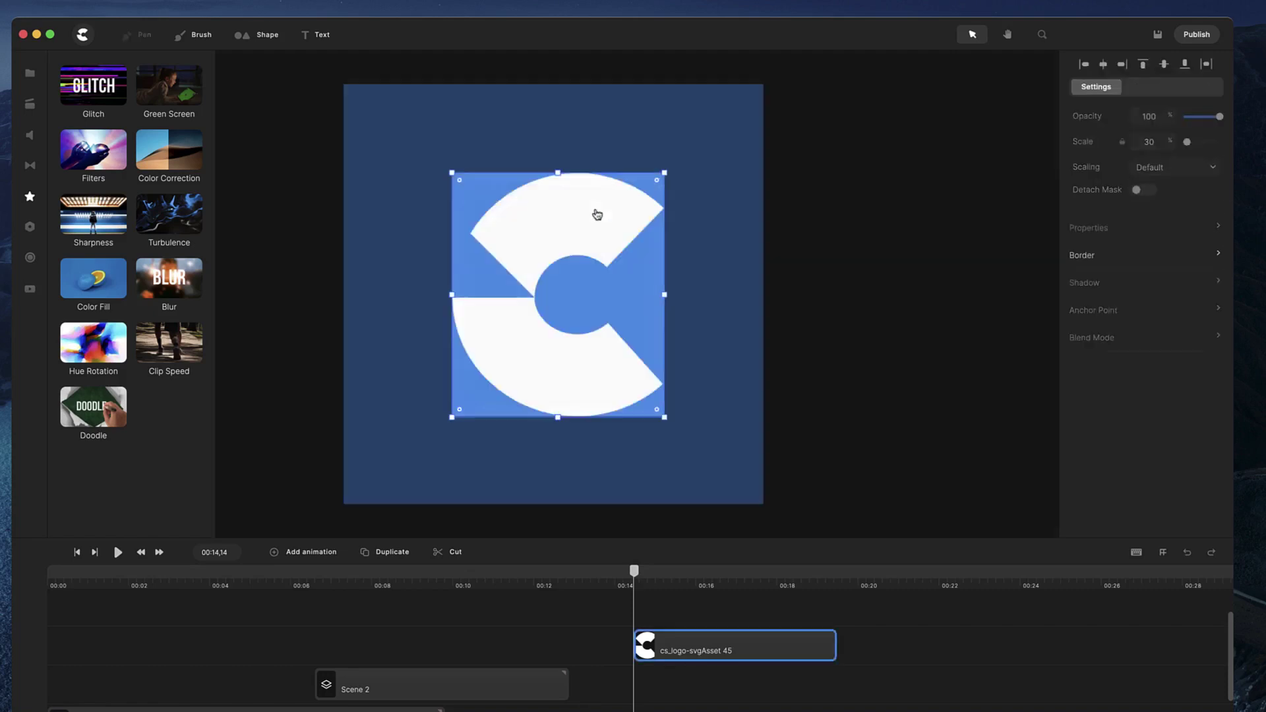
{"action": "left_click_drag", "start_coordinate": [666, 174], "coordinate": [731, 122]}
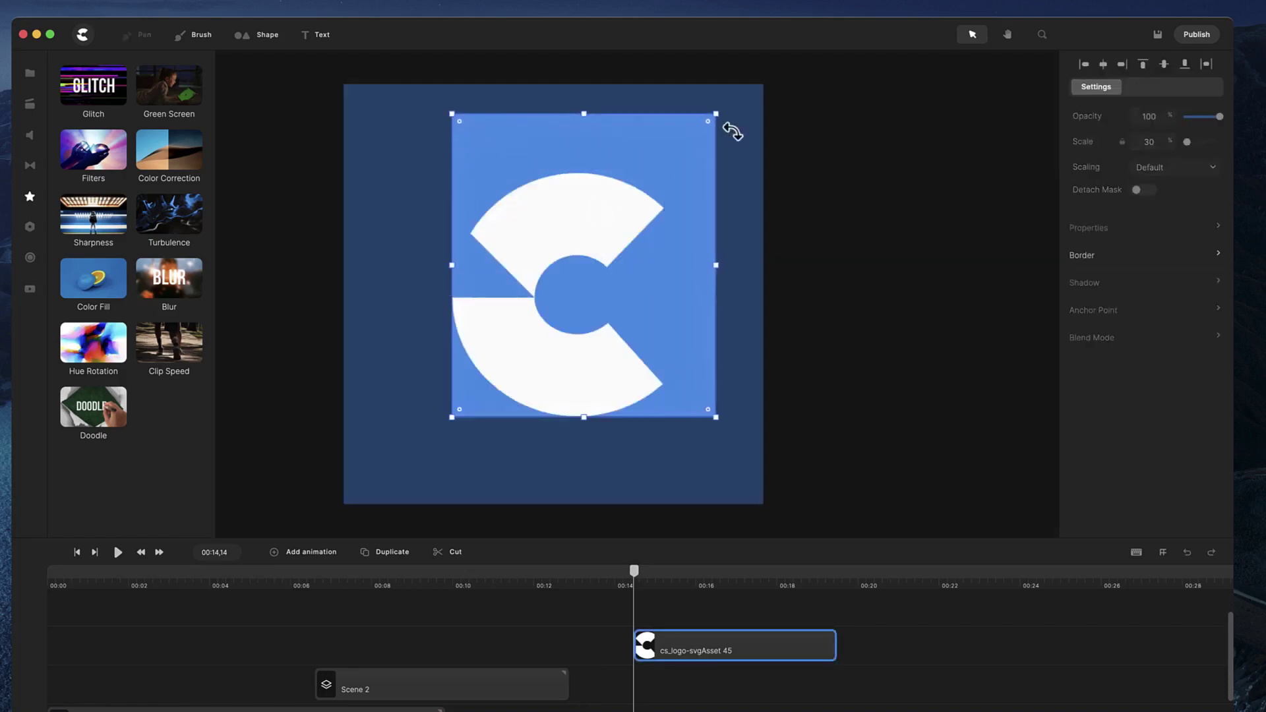
{"action": "left_click_drag", "start_coordinate": [683, 203], "coordinate": [689, 223]}
{"action": "left_click_drag", "start_coordinate": [461, 285], "coordinate": [395, 285]}
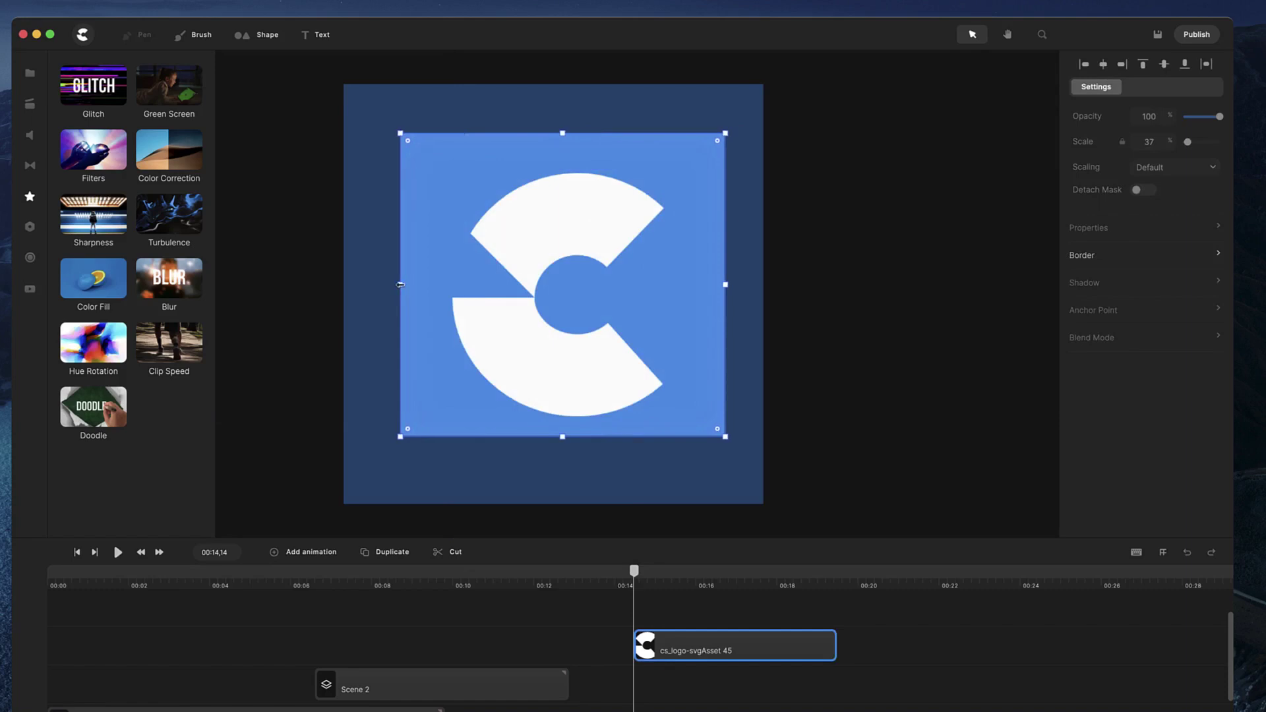
{"action": "left_click_drag", "start_coordinate": [561, 438], "coordinate": [560, 470]}
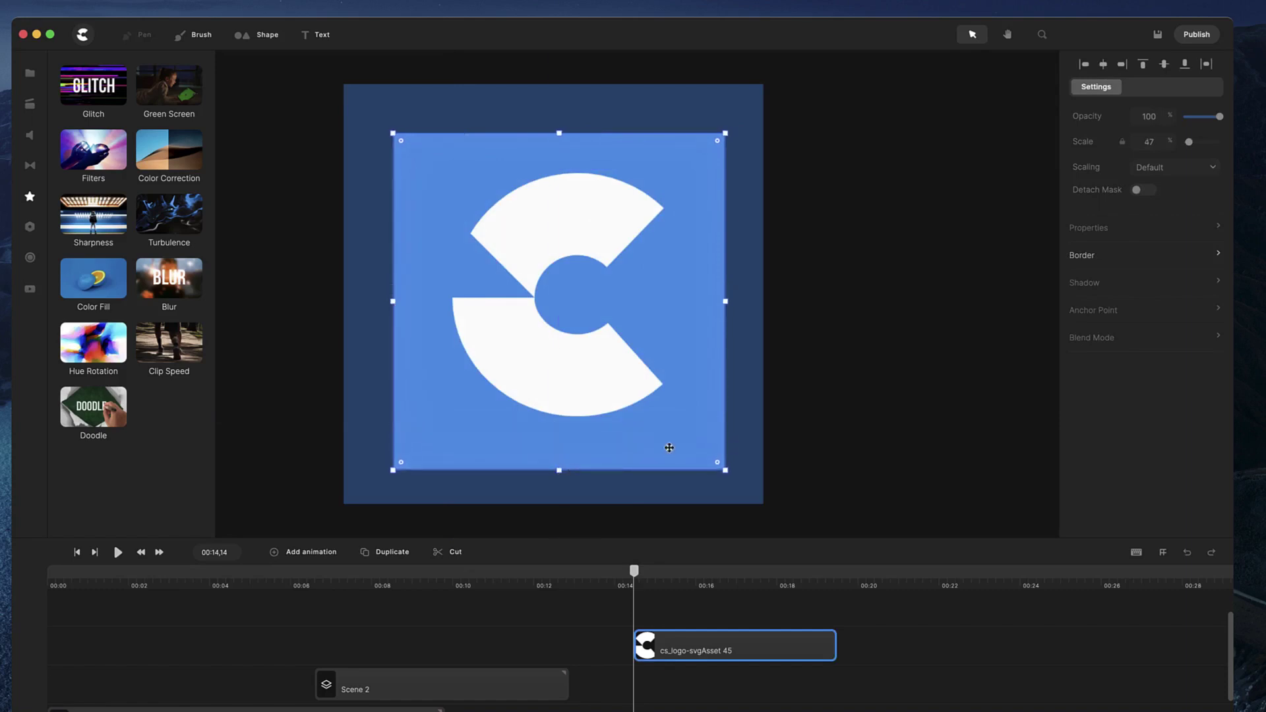
{"action": "left_click_drag", "start_coordinate": [669, 453], "coordinate": [670, 447]}
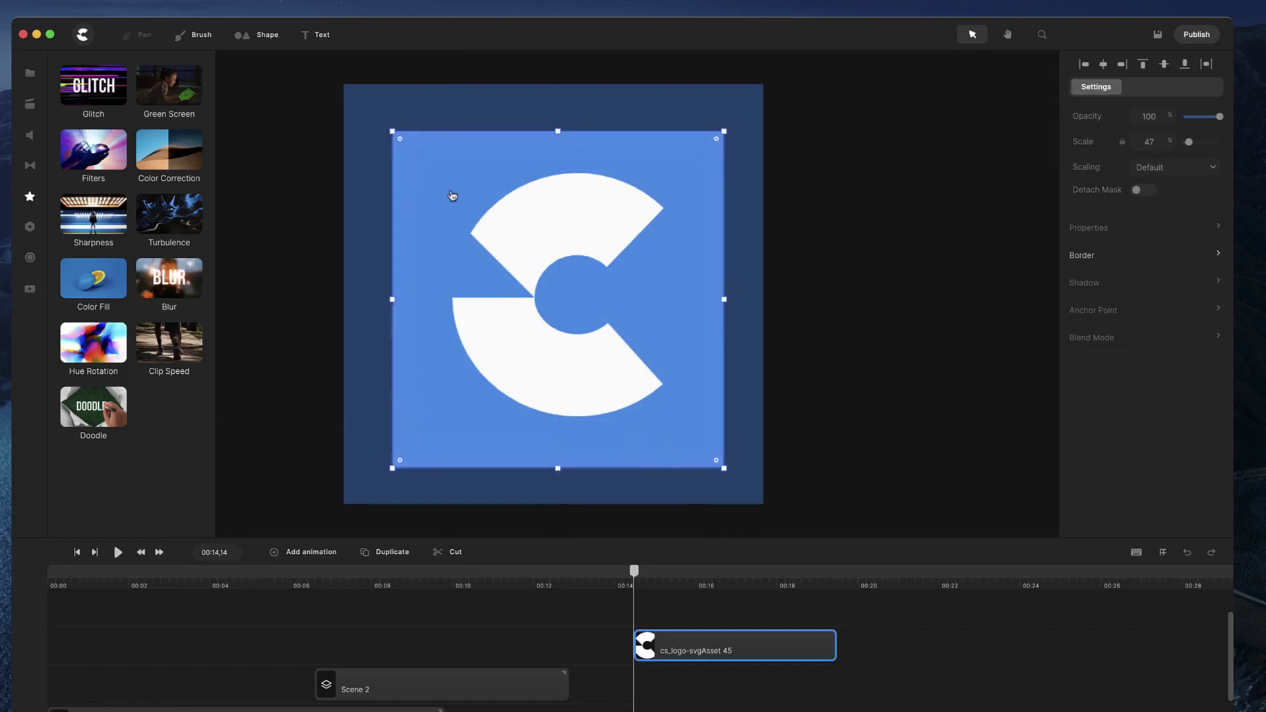
{"action": "left_click", "coordinate": [848, 205]}
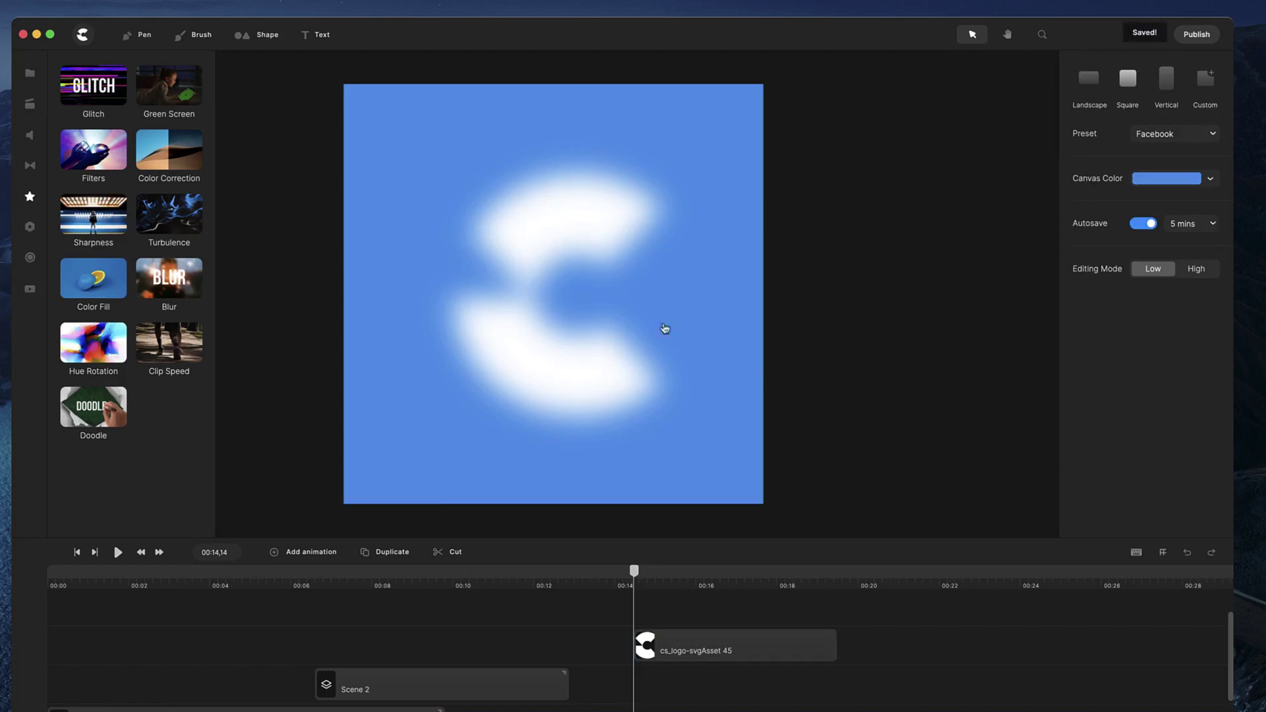
{"action": "left_click", "coordinate": [607, 209]}
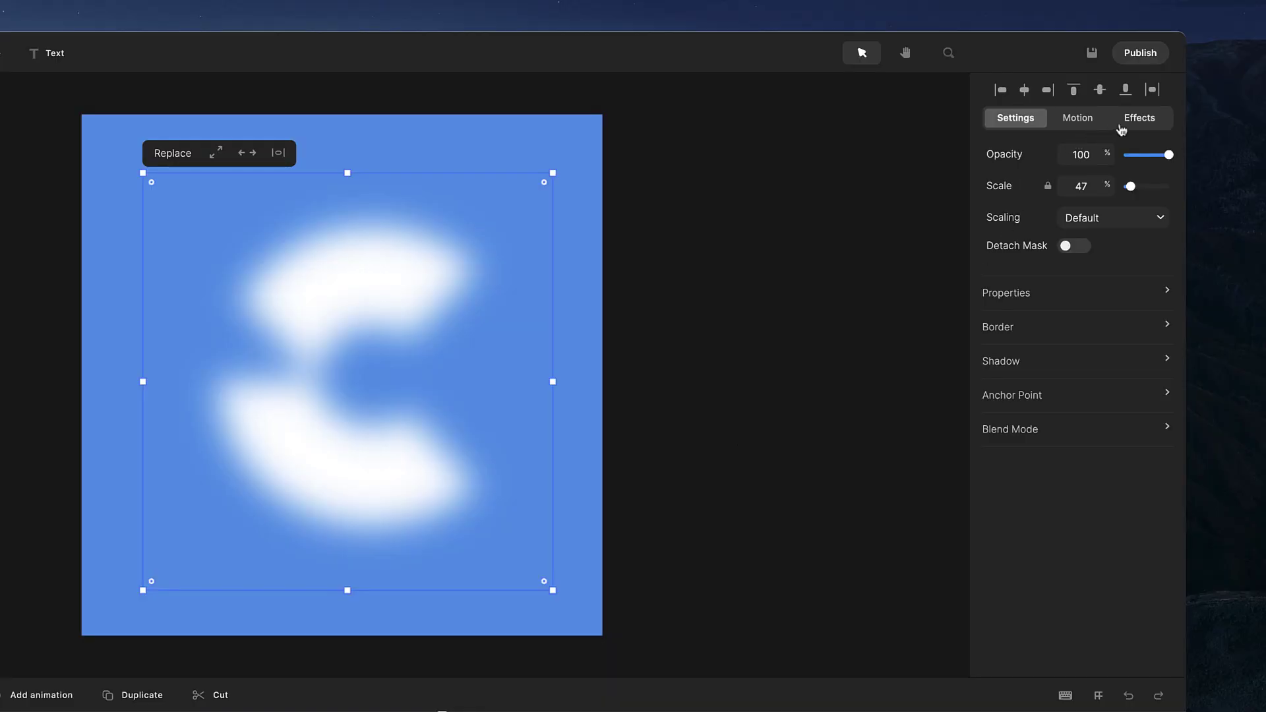
Step: Enable In Animation on the logo's blur and scrub the clip to preview it
{"action": "left_click", "coordinate": [1138, 118]}
{"action": "left_click", "coordinate": [1001, 151]}
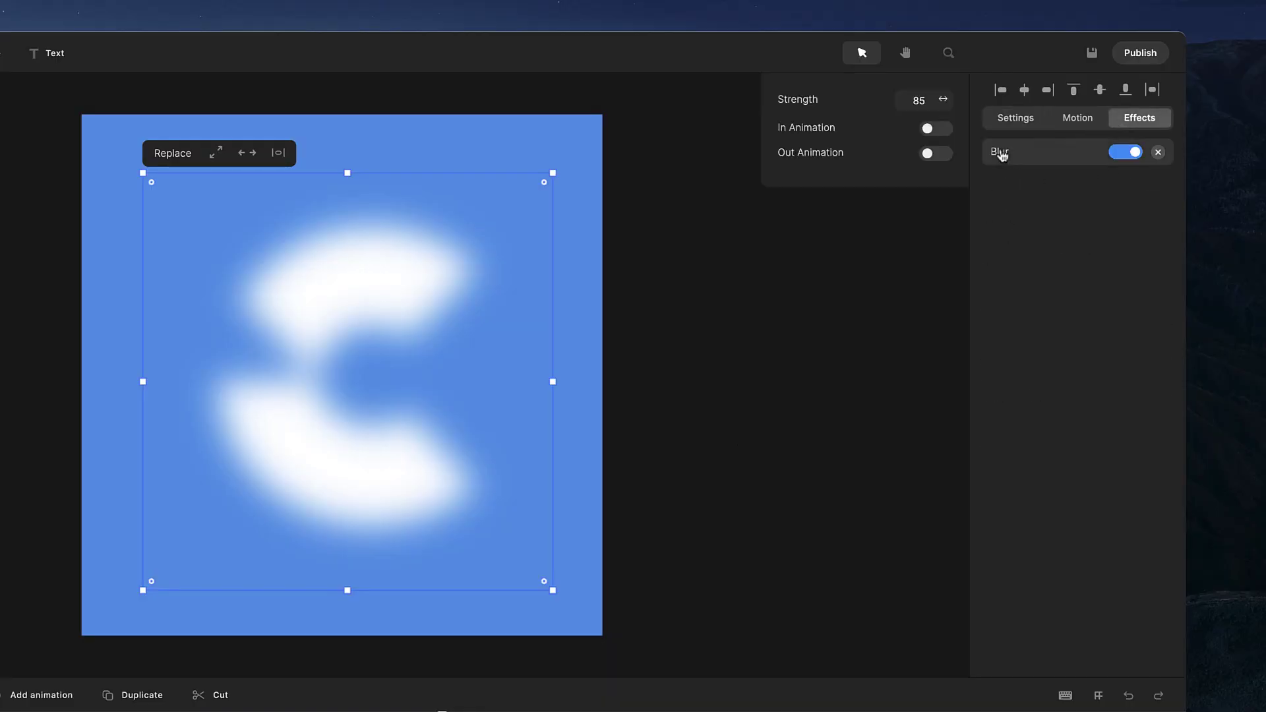
{"action": "left_click", "coordinate": [929, 128]}
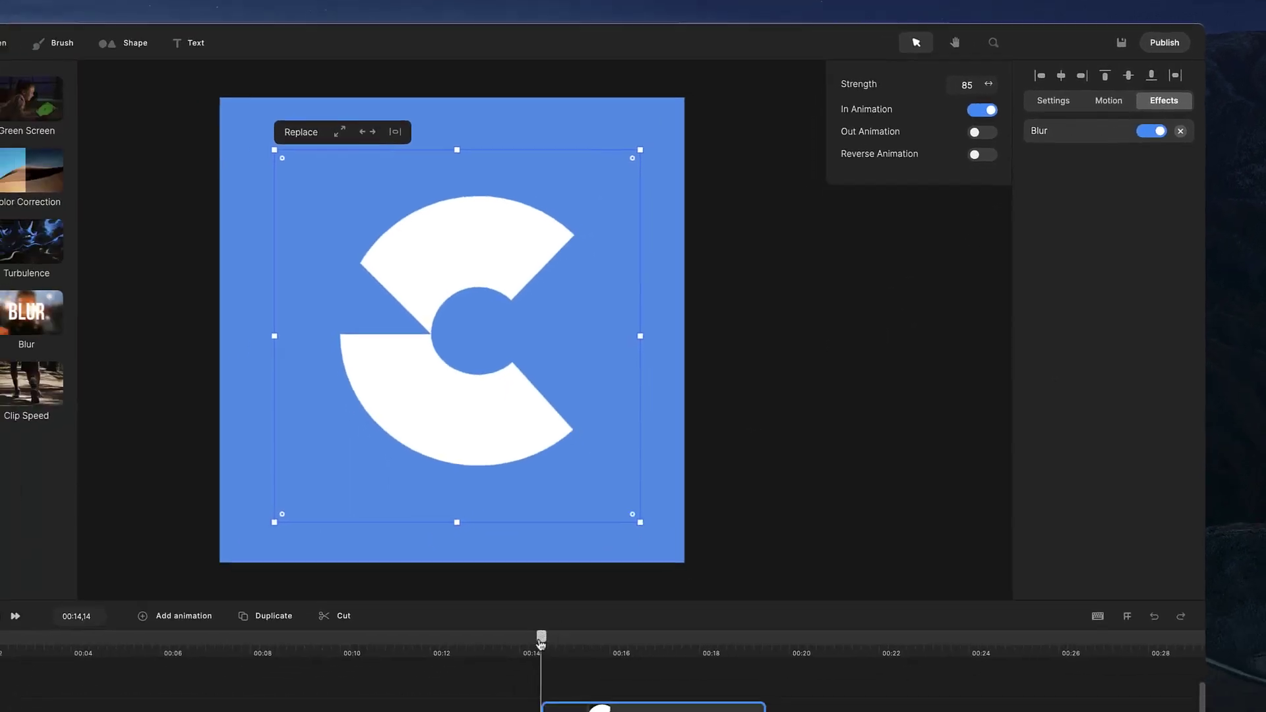
{"action": "mouse_move", "coordinate": [541, 641]}
{"action": "left_mouse_down"}
{"action": "mouse_move", "coordinate": [604, 641]}
{"action": "mouse_move", "coordinate": [572, 620]}
{"action": "left_mouse_up"}
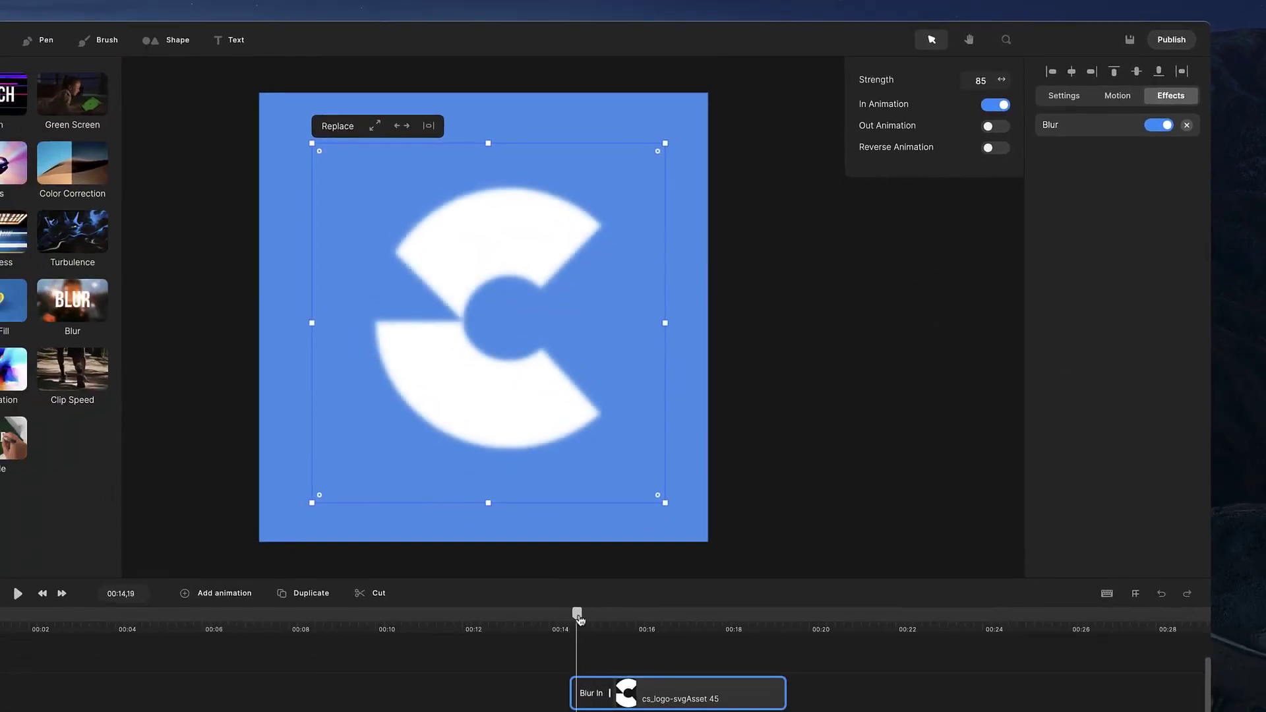
Step: Reverse the blur animation, raise strength to 160, and play a preview
{"action": "left_click", "coordinate": [995, 149]}
{"action": "mouse_move", "coordinate": [1002, 80]}
{"action": "left_mouse_down"}
{"action": "mouse_move", "coordinate": [1025, 85]}
{"action": "mouse_move", "coordinate": [987, 81]}
{"action": "left_mouse_up"}
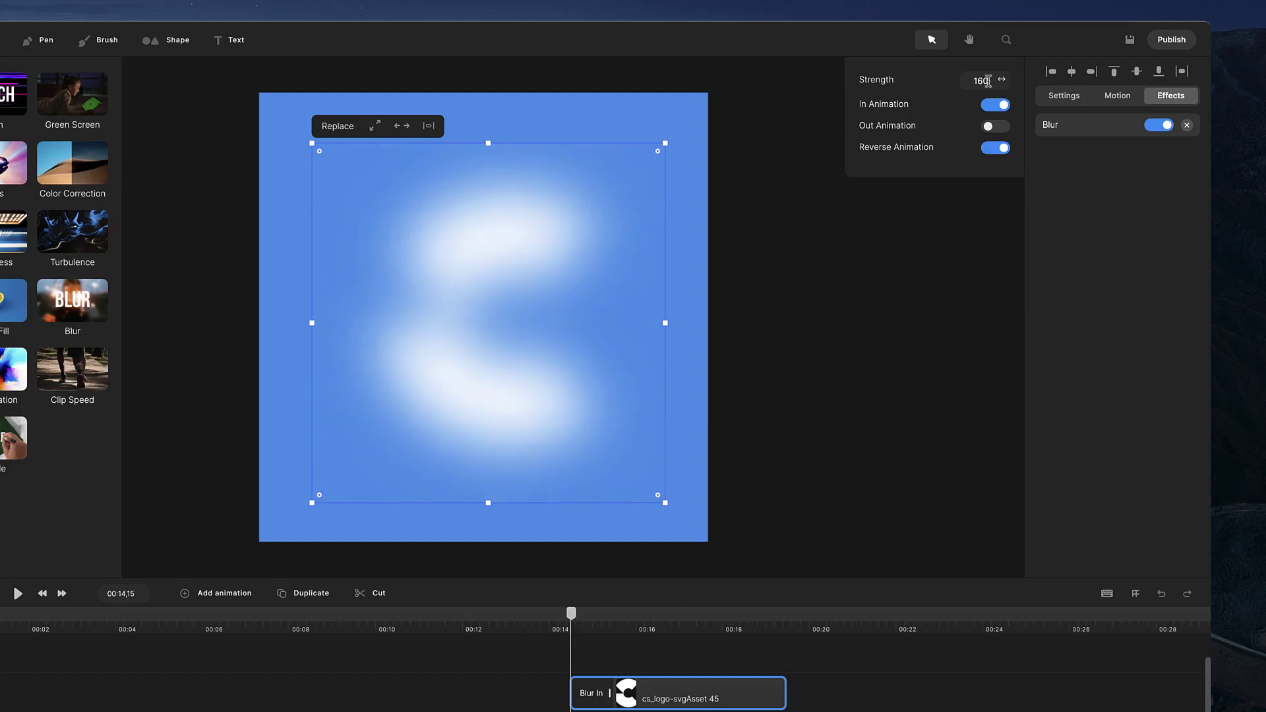
{"action": "left_click", "coordinate": [715, 596]}
{"action": "key", "text": "space"}
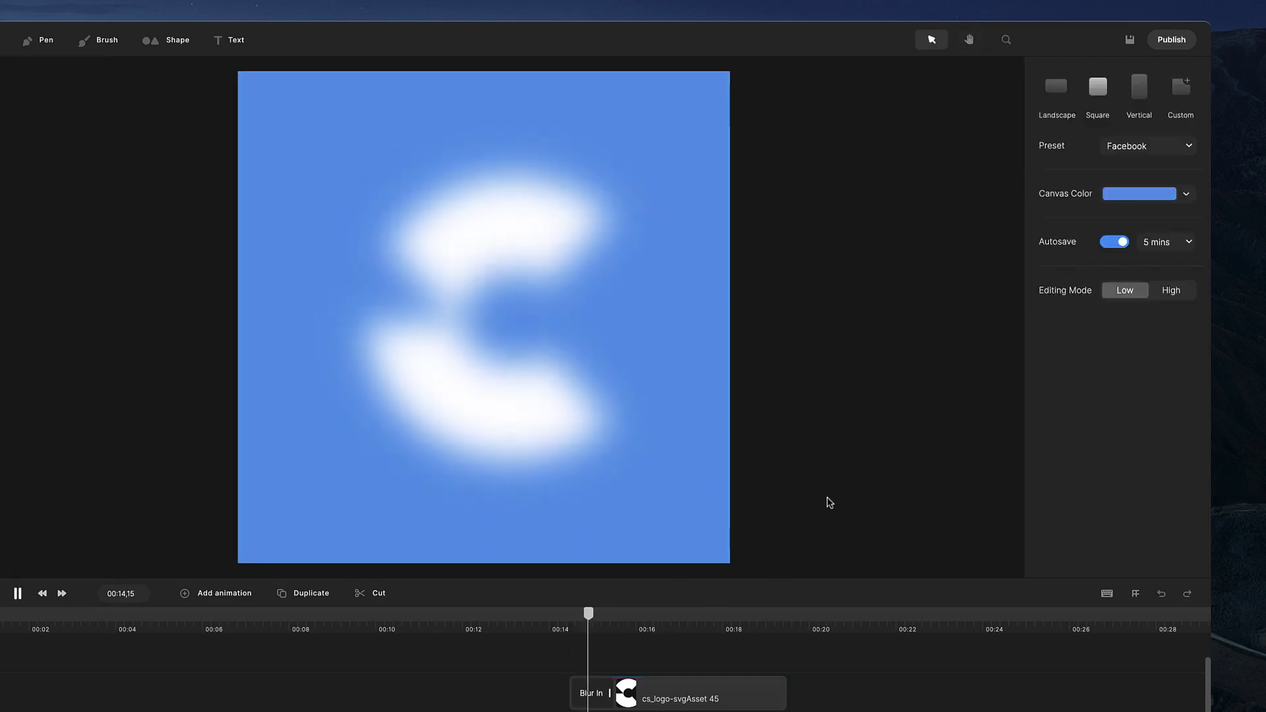
{"action": "key", "text": "space"}
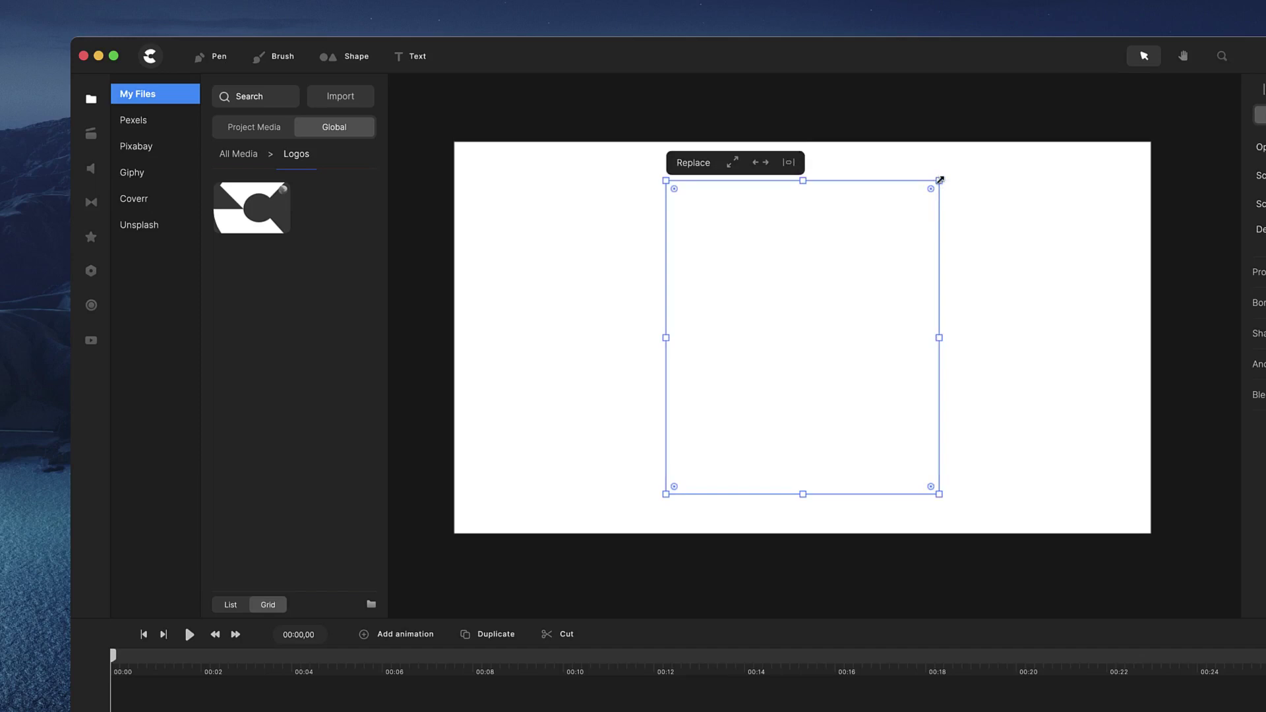
Step: Shrink the logo, reposition it, and apply a Color Fill effect to it
{"action": "left_click_drag", "start_coordinate": [940, 180], "coordinate": [879, 249]}
{"action": "left_click_drag", "start_coordinate": [729, 321], "coordinate": [760, 287]}
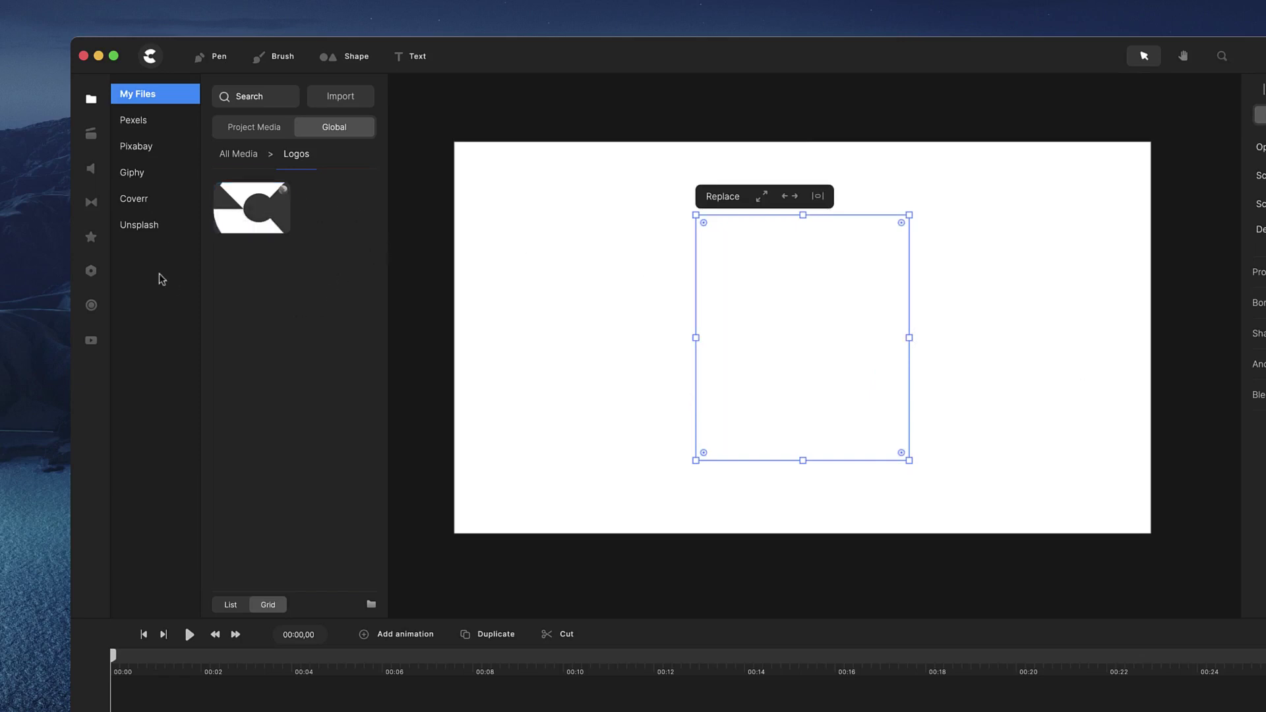
{"action": "left_click", "coordinate": [93, 239]}
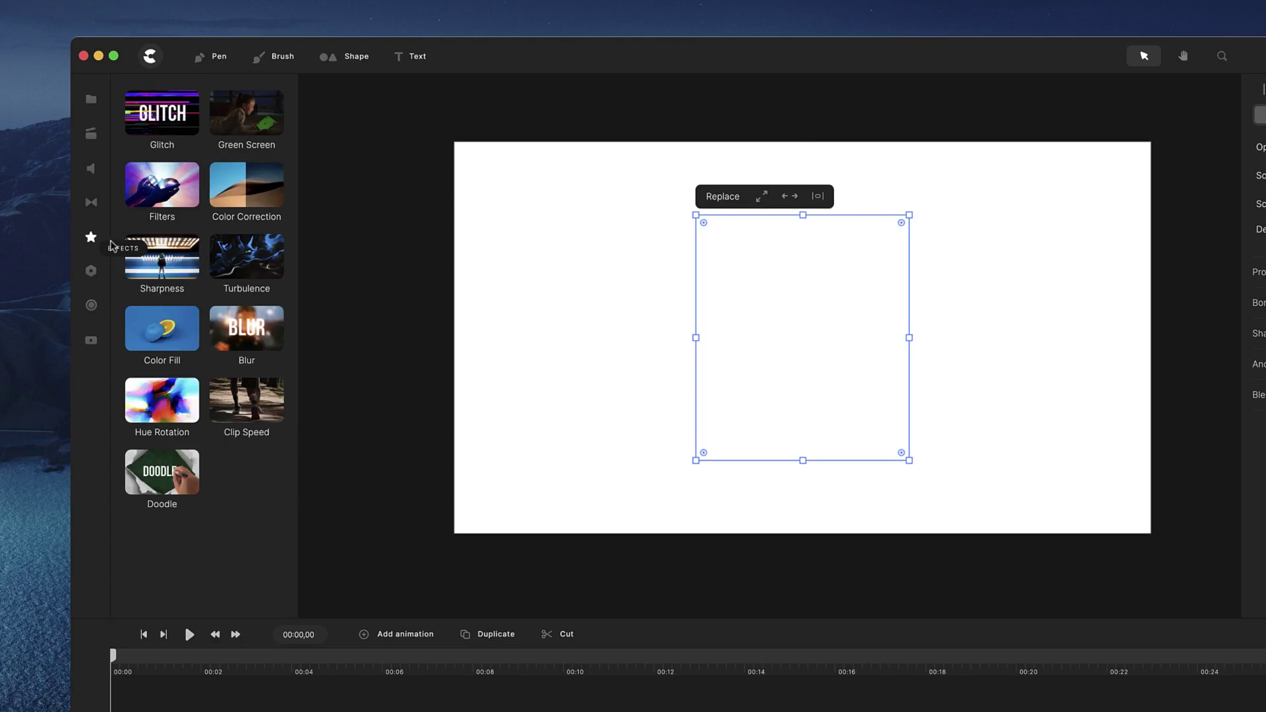
{"action": "left_click_drag", "start_coordinate": [163, 329], "coordinate": [773, 331]}
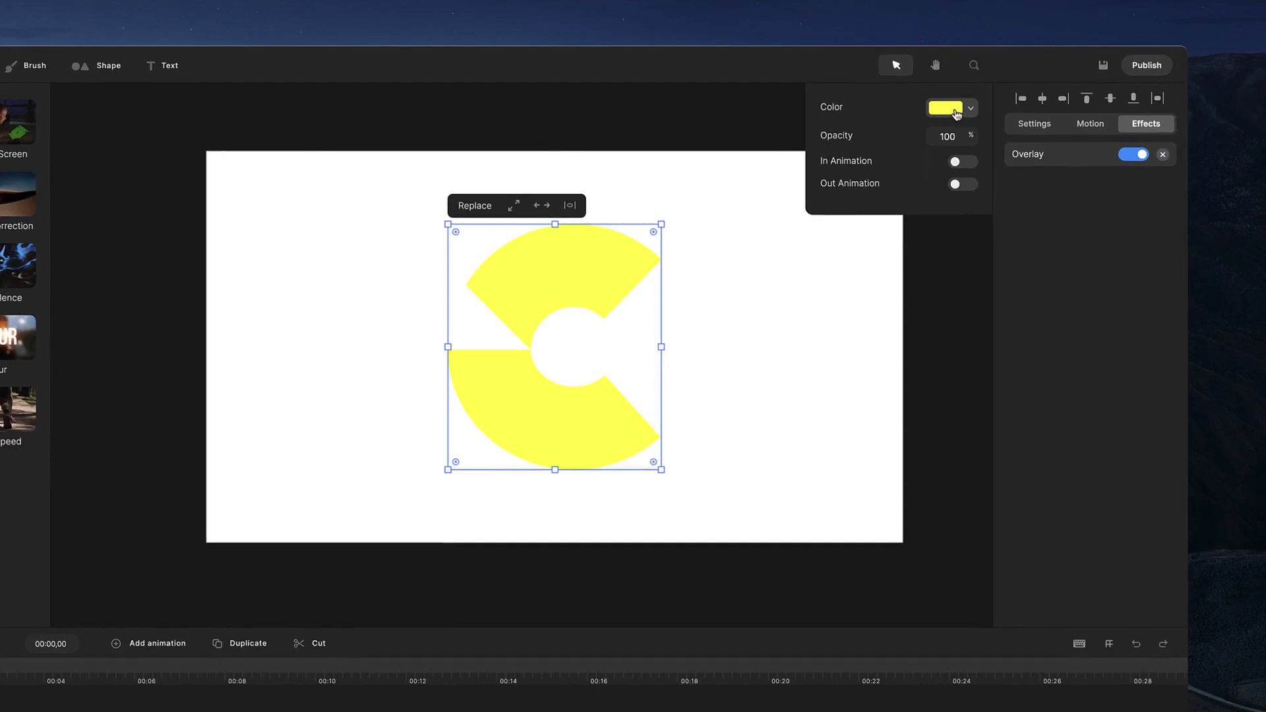
Step: Set the overlay to blue 00a9ff, test opacity, and enable In Animation
{"action": "left_click", "coordinate": [956, 112]}
{"action": "left_click", "coordinate": [899, 275]}
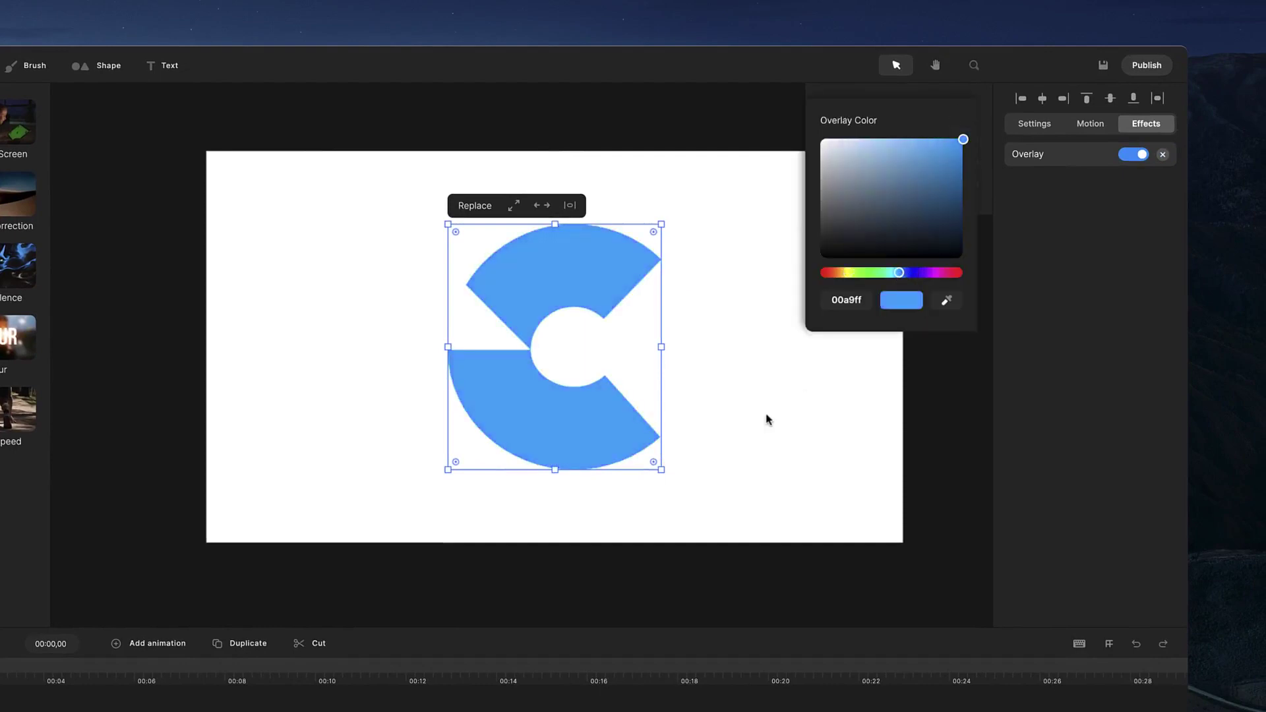
{"action": "left_click", "coordinate": [1033, 157]}
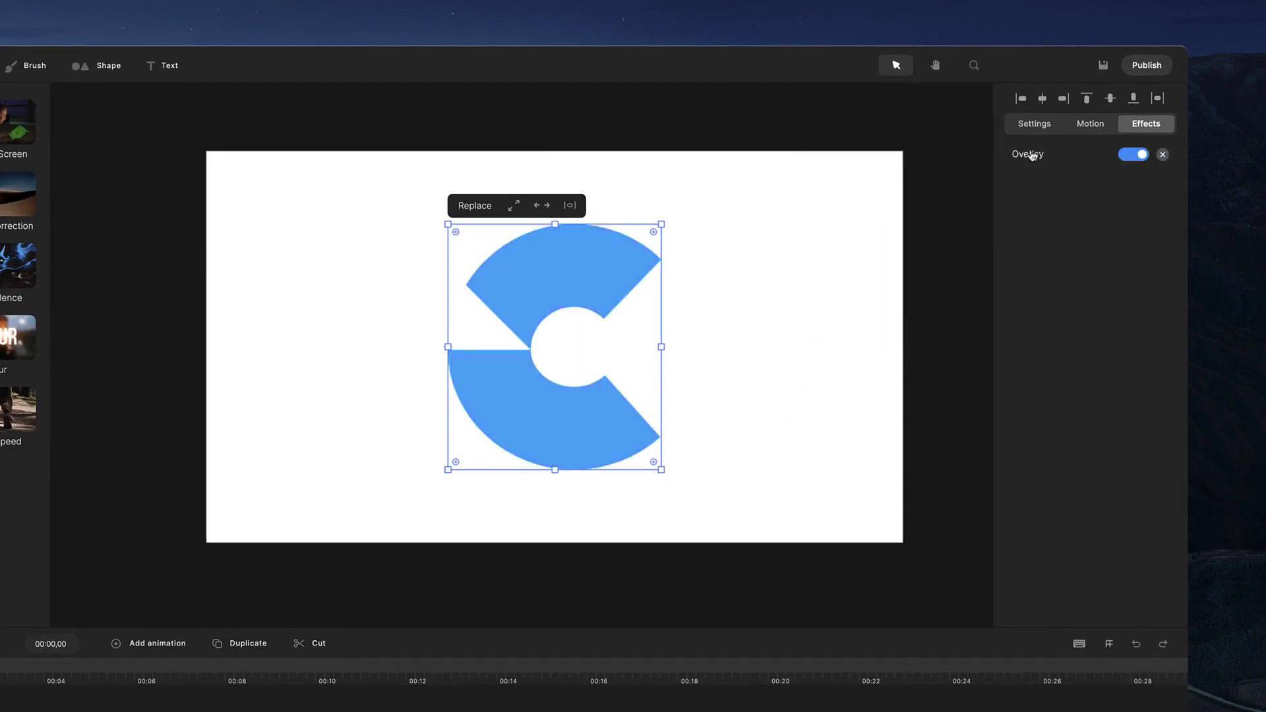
{"action": "left_click_drag", "start_coordinate": [958, 139], "coordinate": [998, 141]}
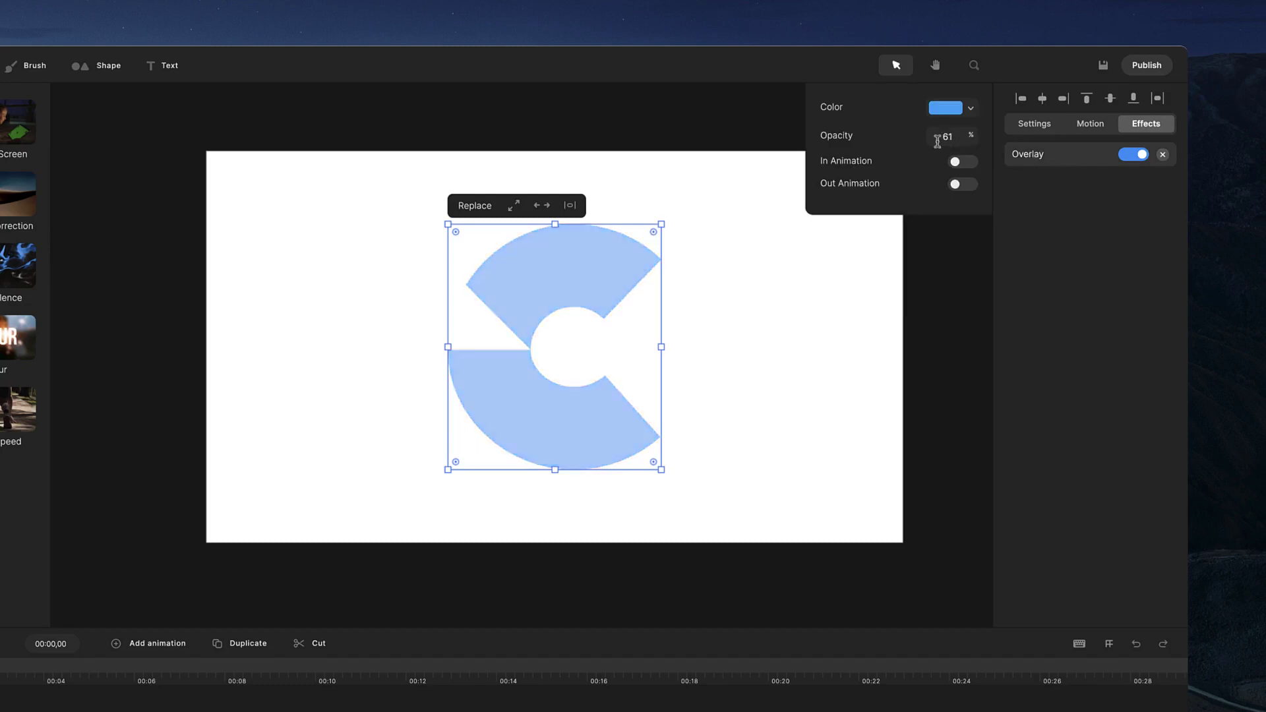
{"action": "left_click", "coordinate": [957, 161]}
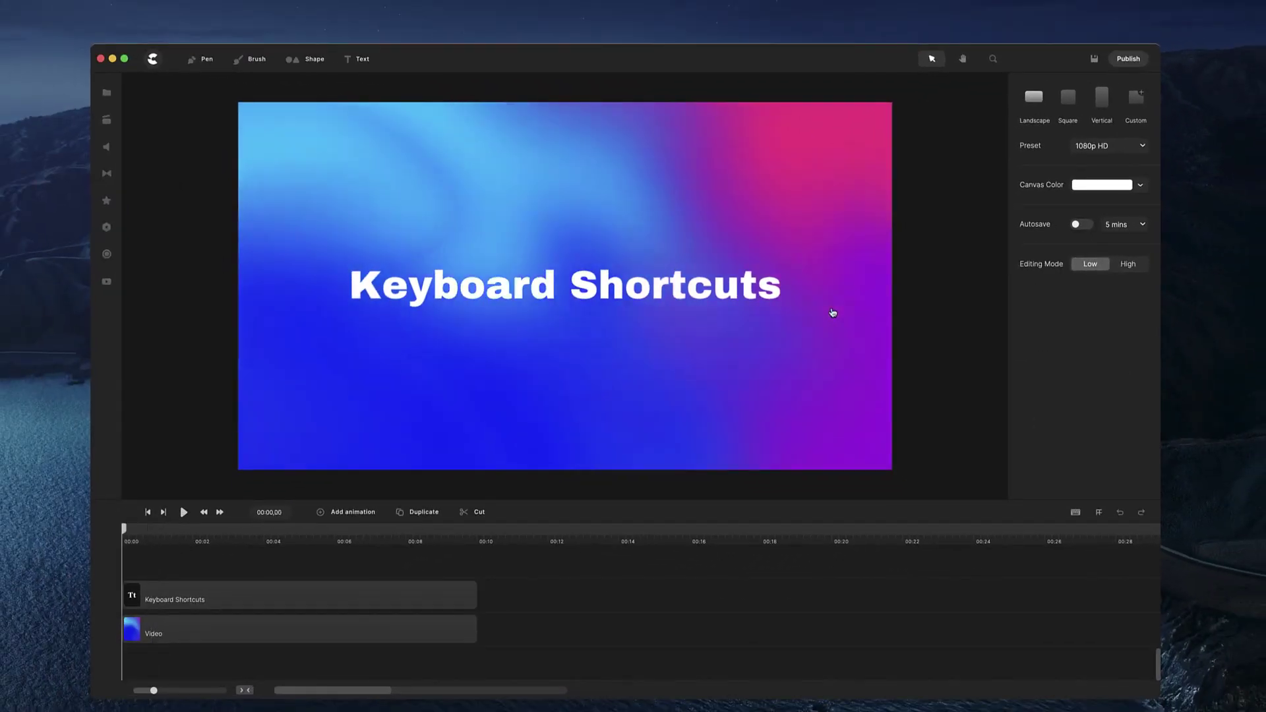
Step: Jump to the timeline end, then play and stop the project with Space
{"action": "key", "text": "End"}
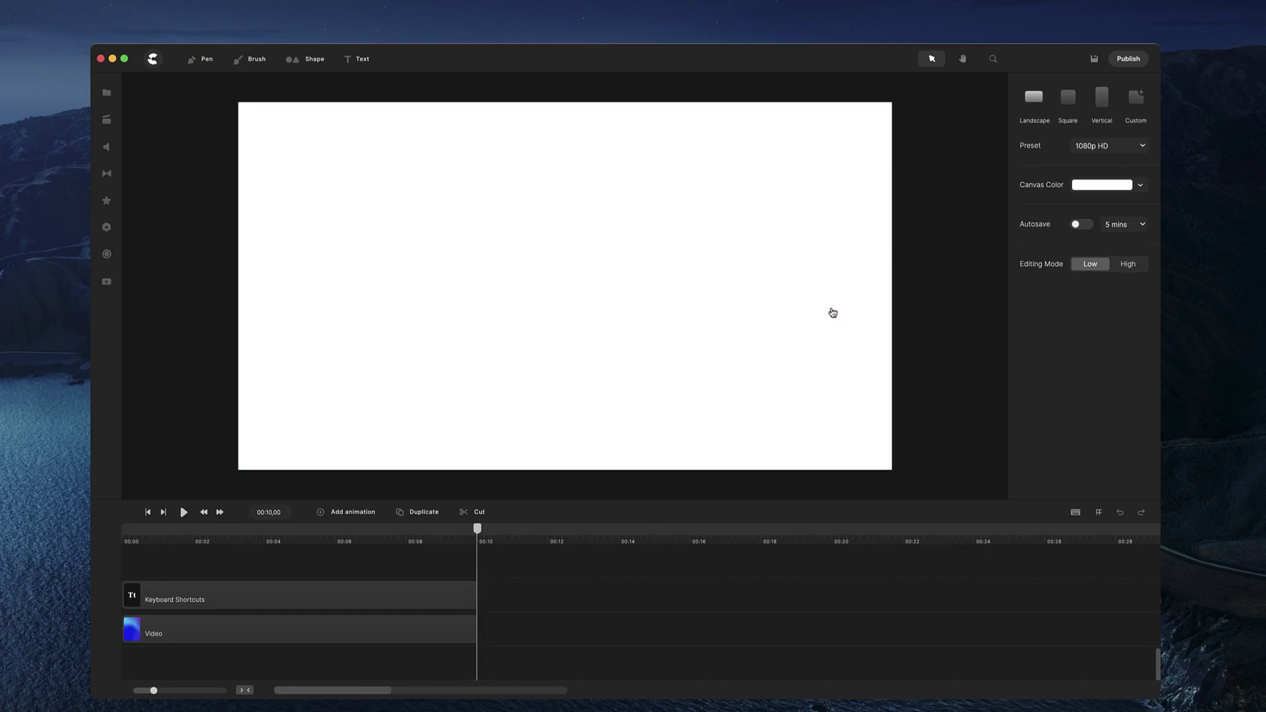
{"action": "key", "text": "space"}
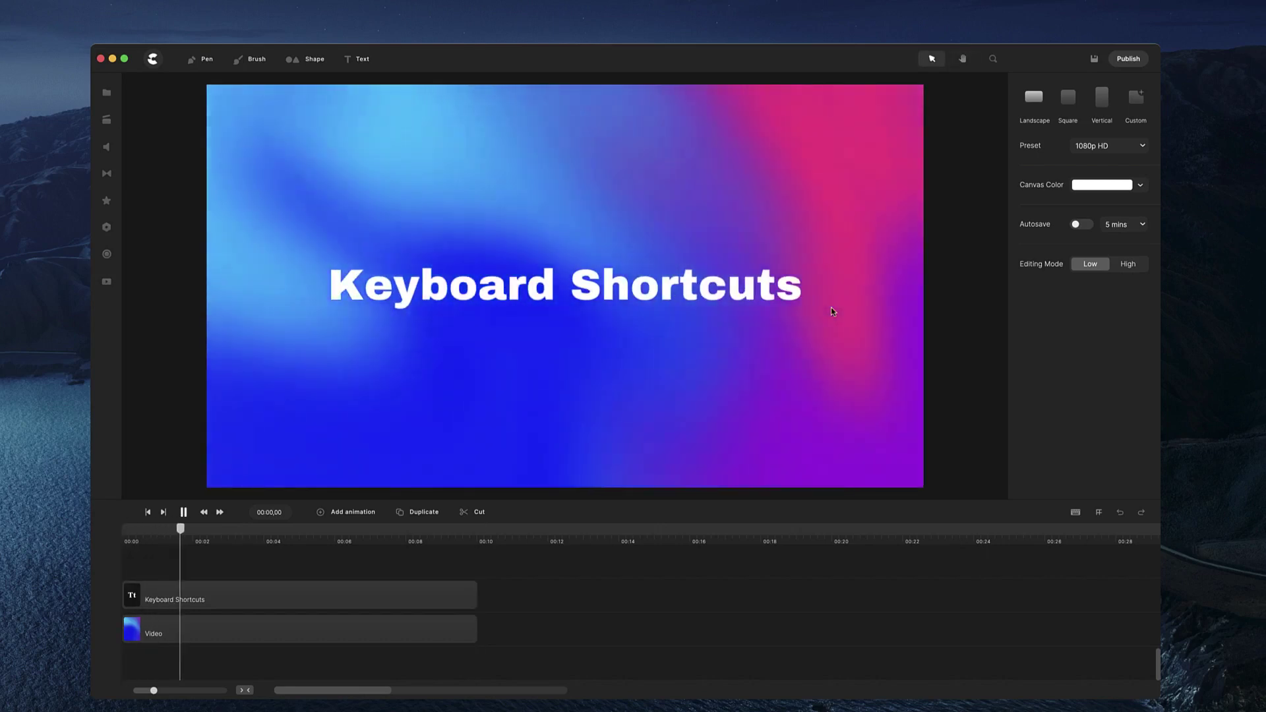
{"action": "key", "text": "space"}
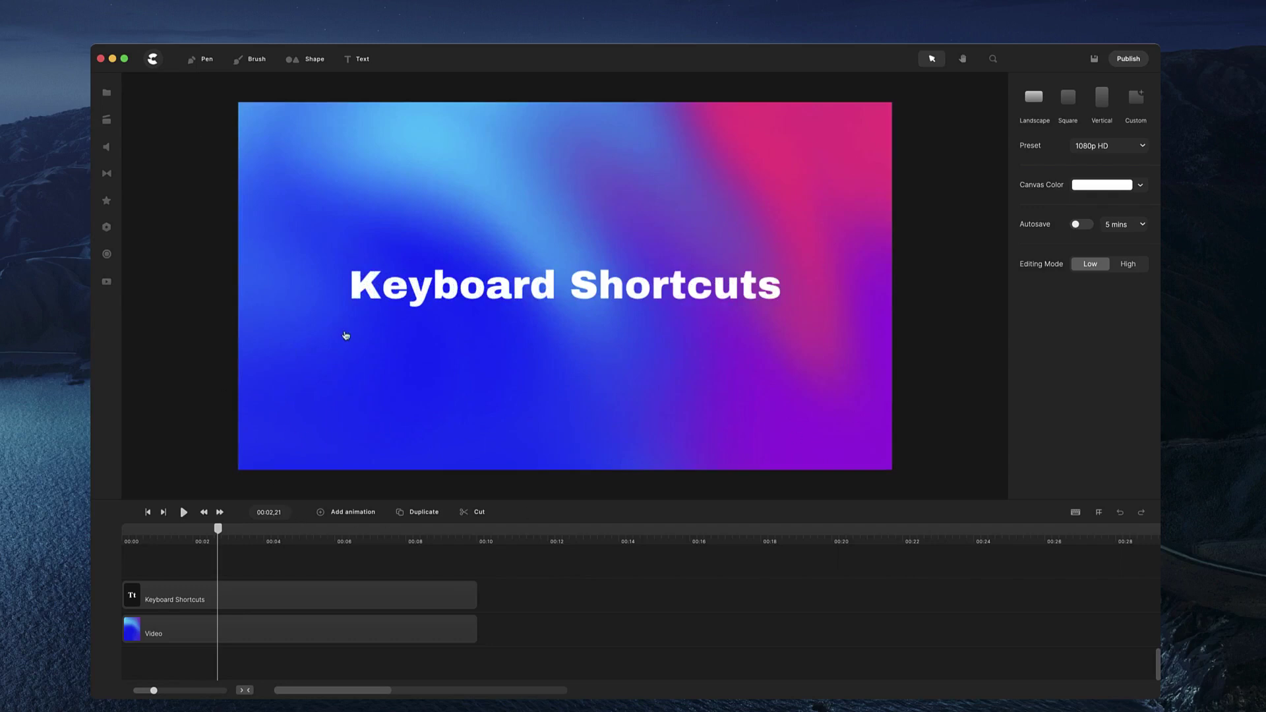
Step: Add a text element with T and a rectangle with R, deleting each
{"action": "key", "text": "t"}
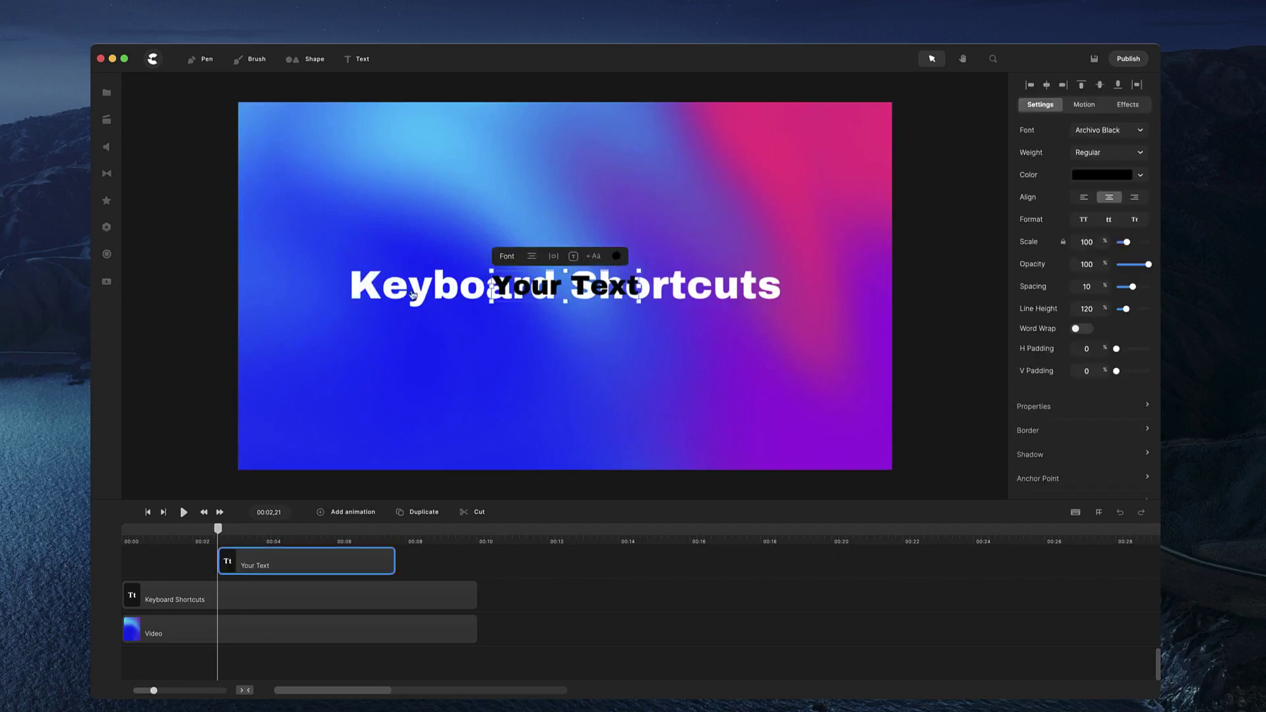
{"action": "left_click_drag", "start_coordinate": [612, 282], "coordinate": [614, 332]}
{"action": "key", "text": "BackSpace"}
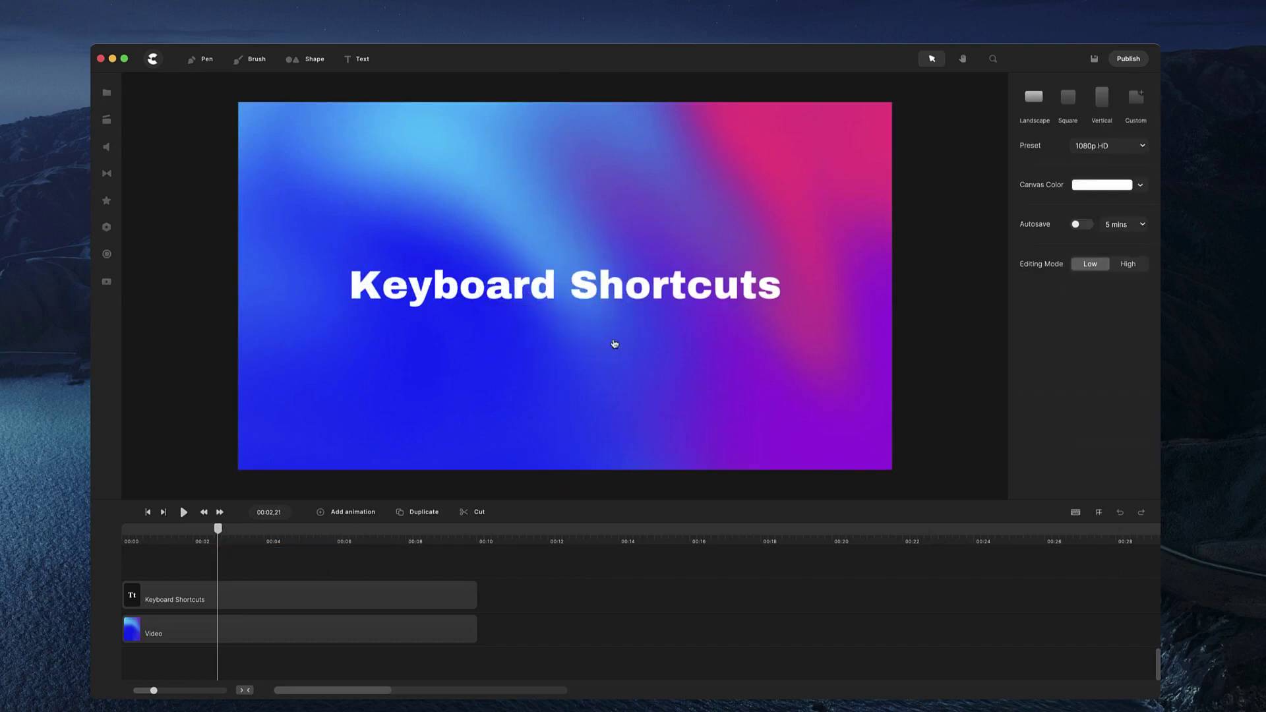
{"action": "key", "text": "r"}
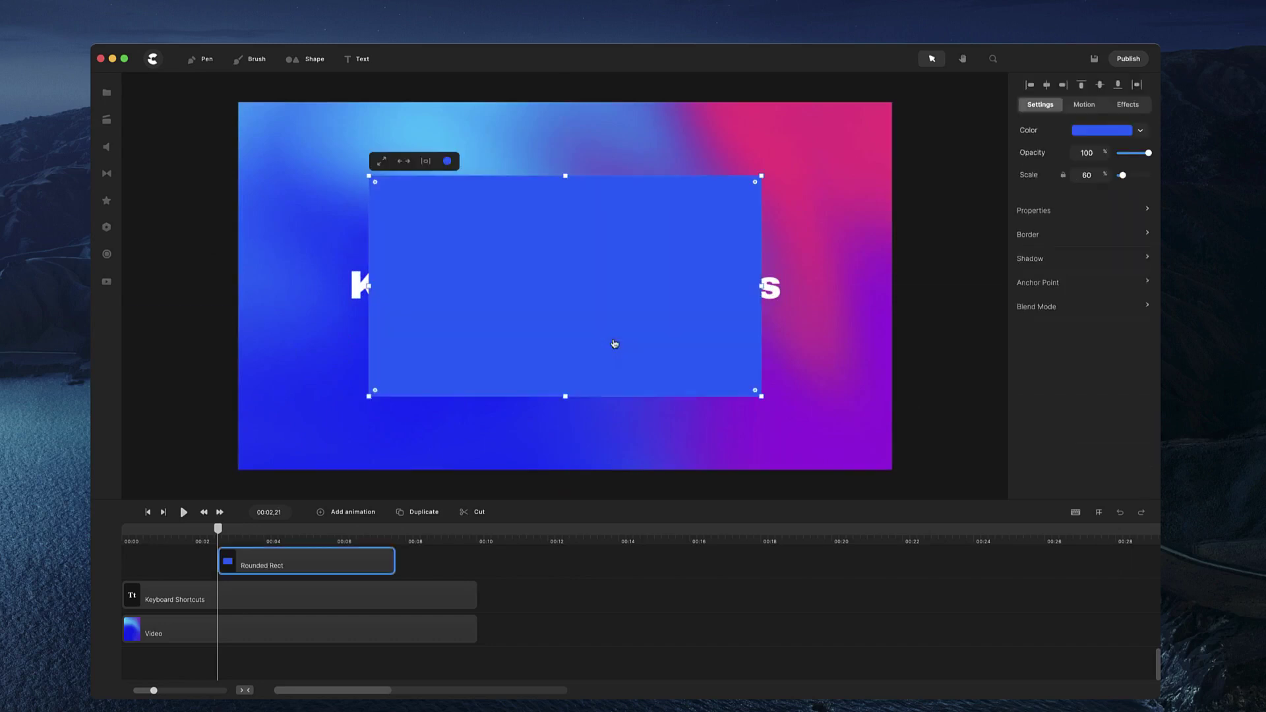
{"action": "key", "text": "BackSpace"}
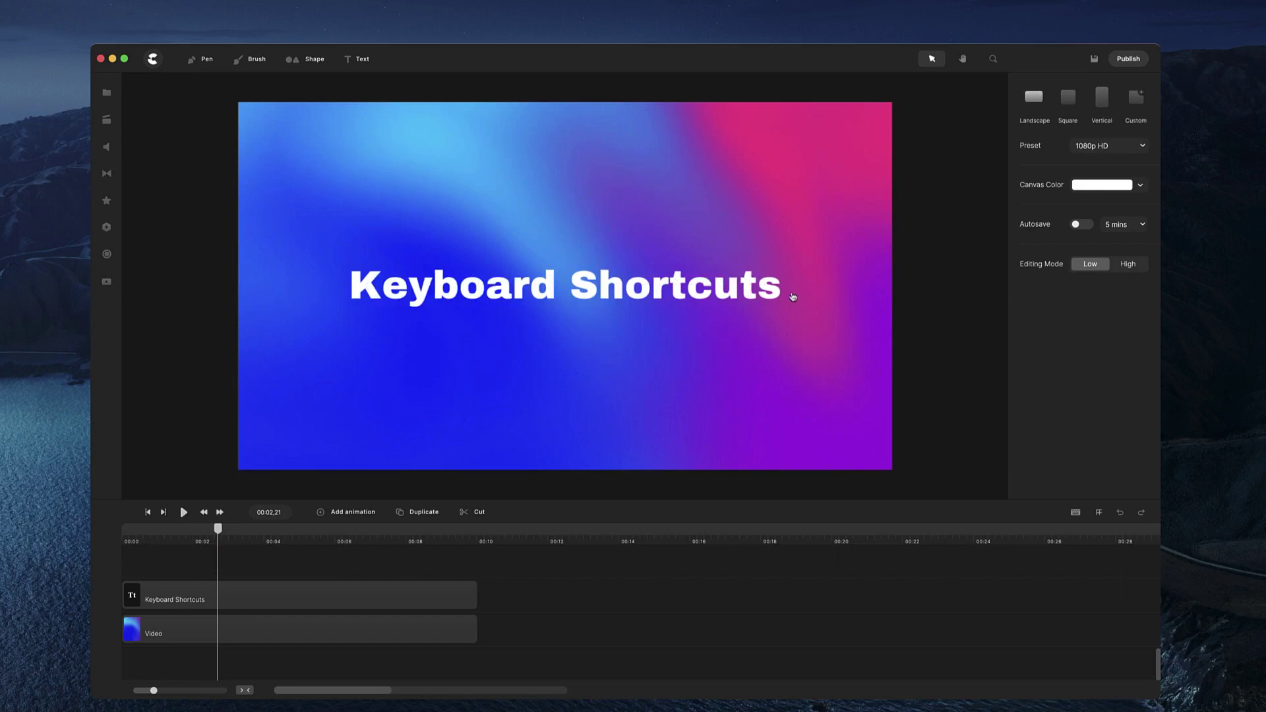
Step: Show the shortcuts list, then add a Position animation to the title clip with P
{"action": "left_click", "coordinate": [1077, 512]}
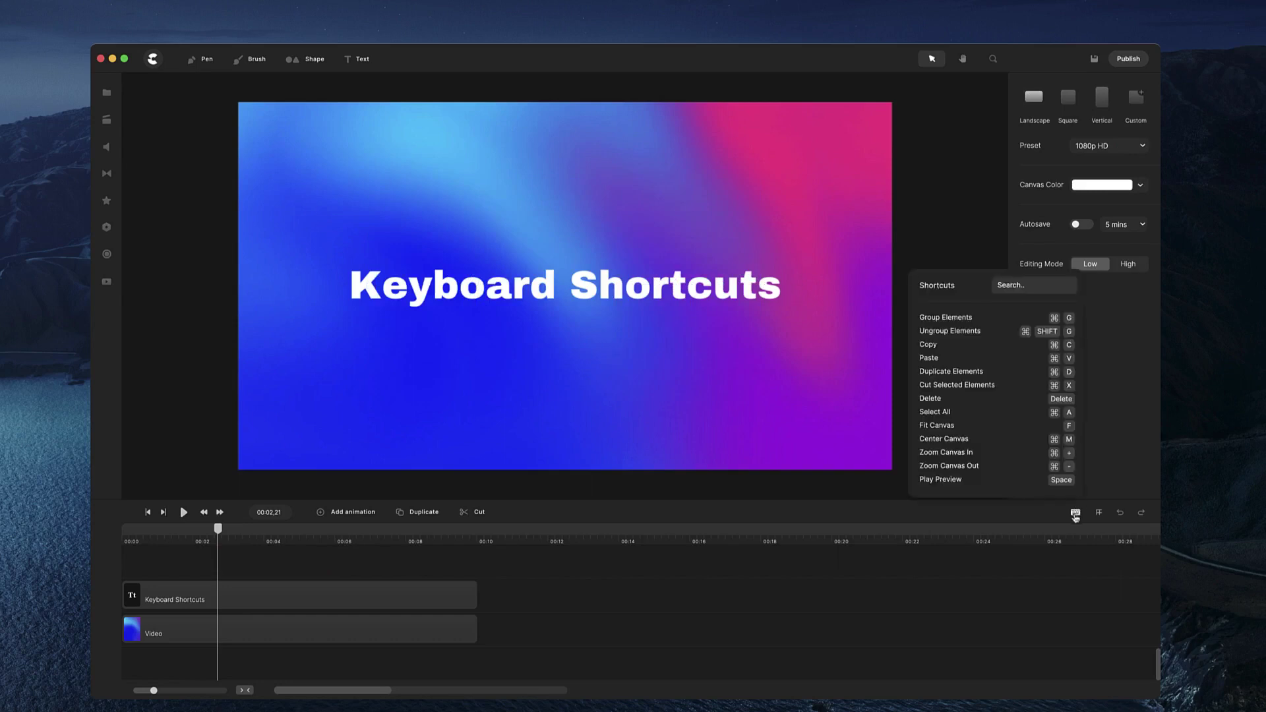
{"action": "type", "text": "po"}
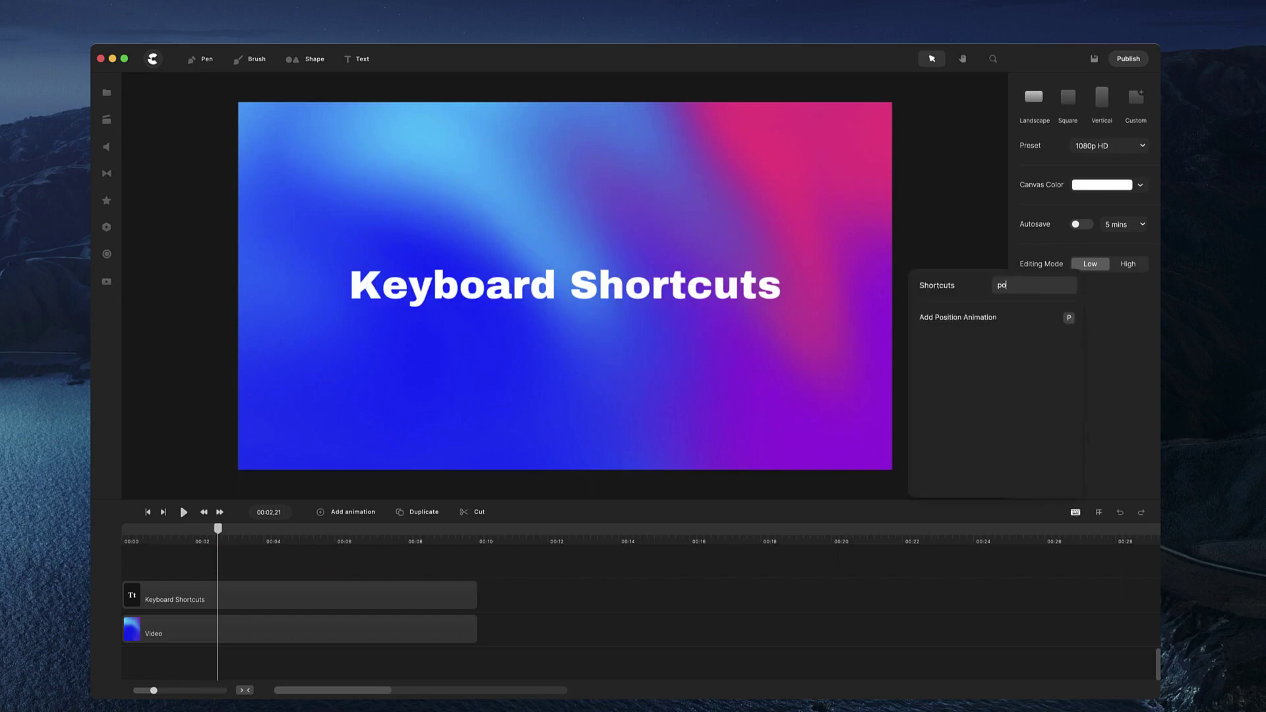
{"action": "left_click", "coordinate": [262, 601]}
{"action": "key", "text": "p"}
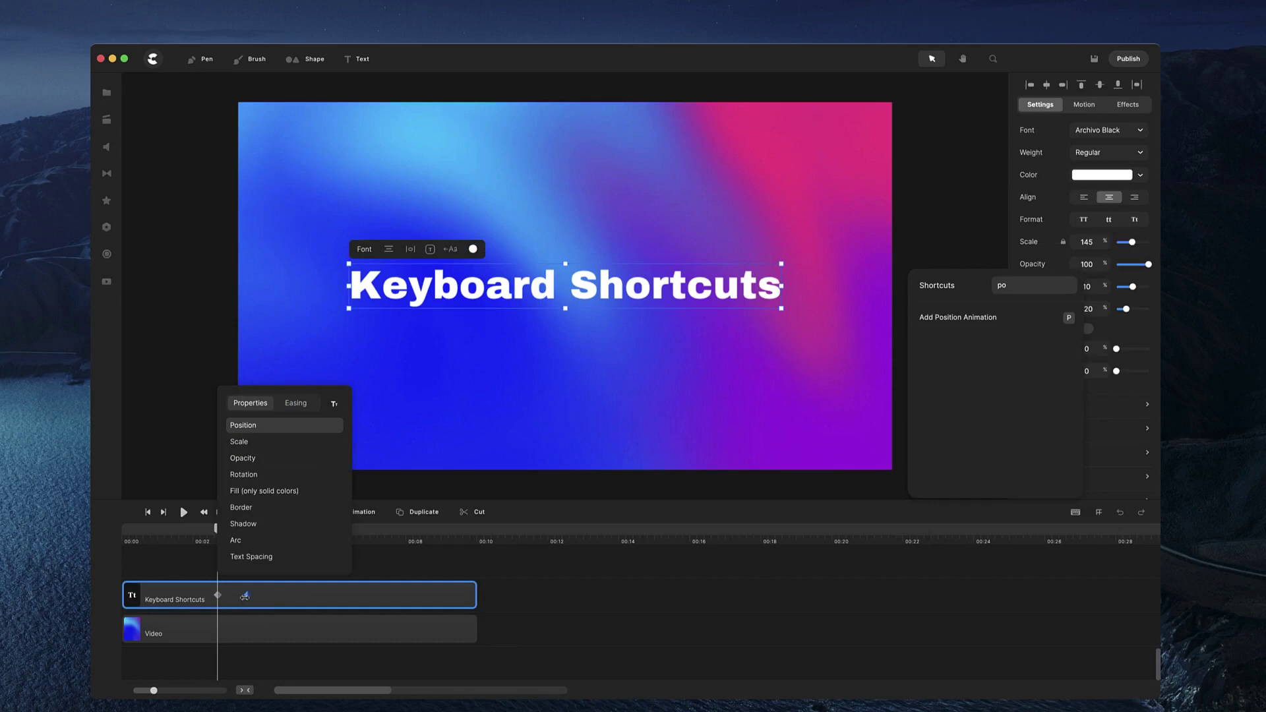
{"action": "key", "text": "Escape"}
Step: Move the title off the left canvas edge and play its slide-in
{"action": "left_click_drag", "start_coordinate": [593, 306], "coordinate": [50, 315]}
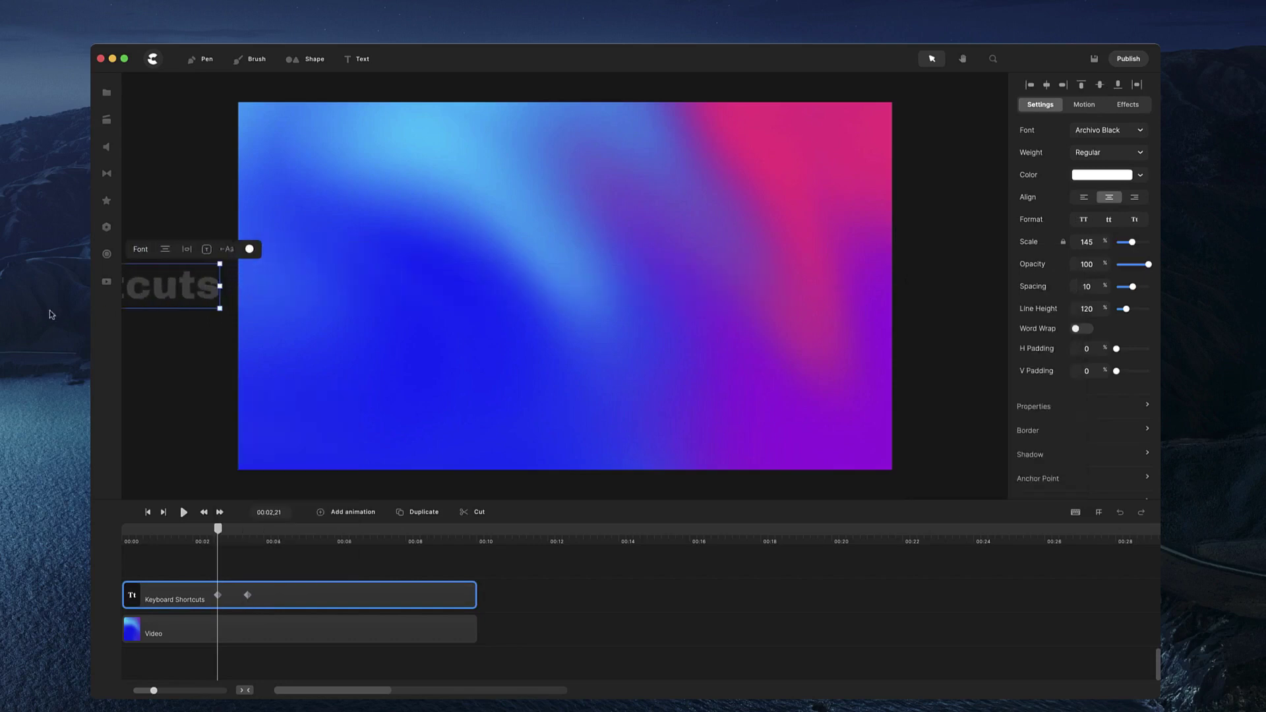
{"action": "key", "text": "space"}
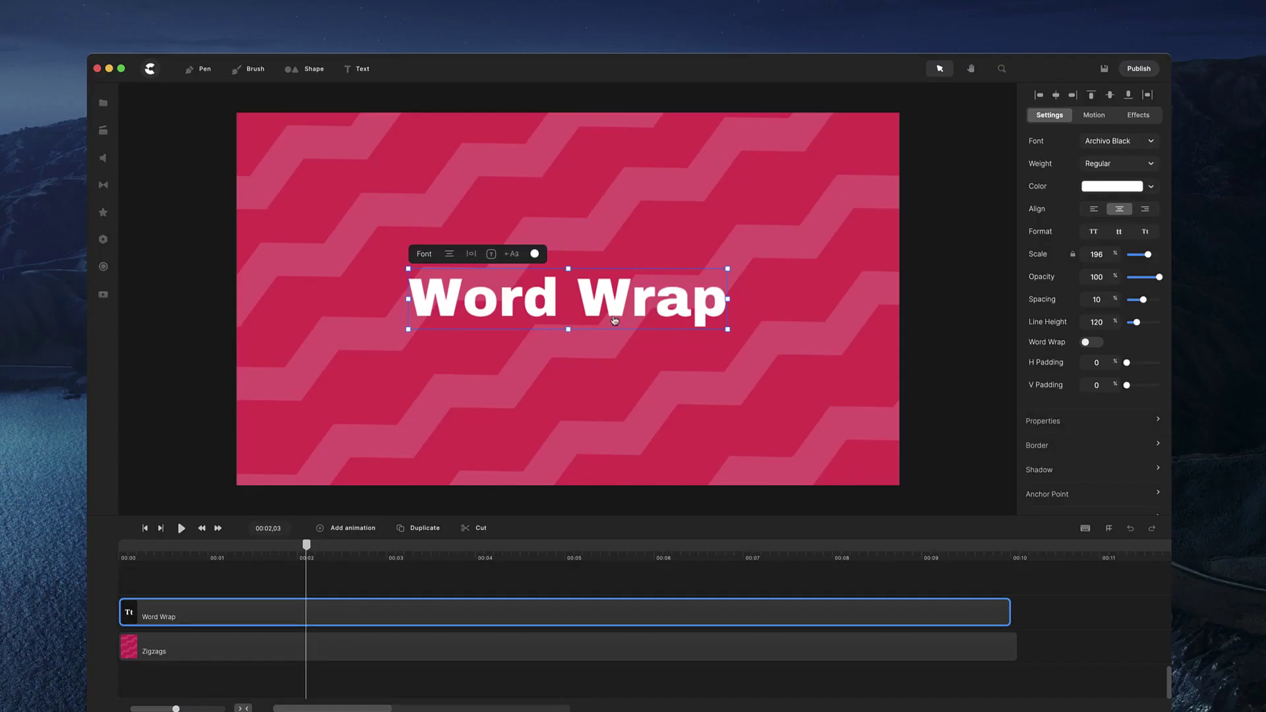
Step: Select all of the 'Word Wrap' title text for replacement
{"action": "triple_click", "coordinate": [616, 309]}
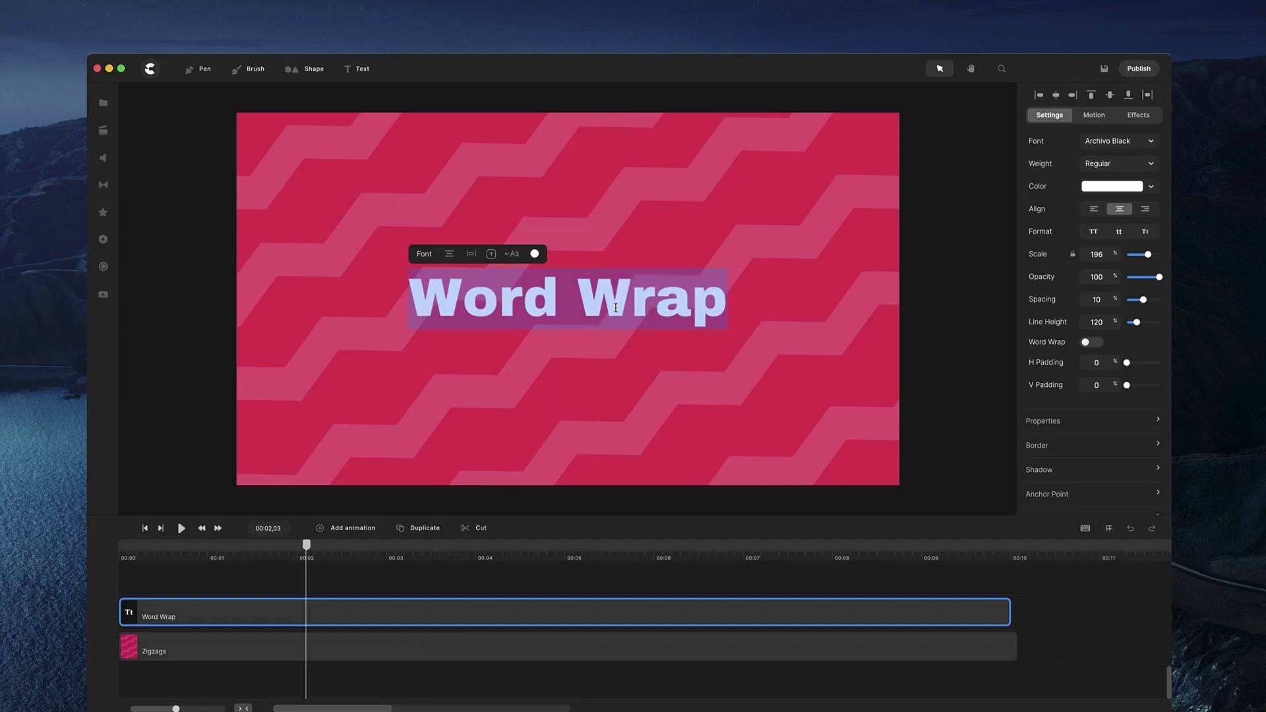
{"action": "type", "text": "Type your te"}
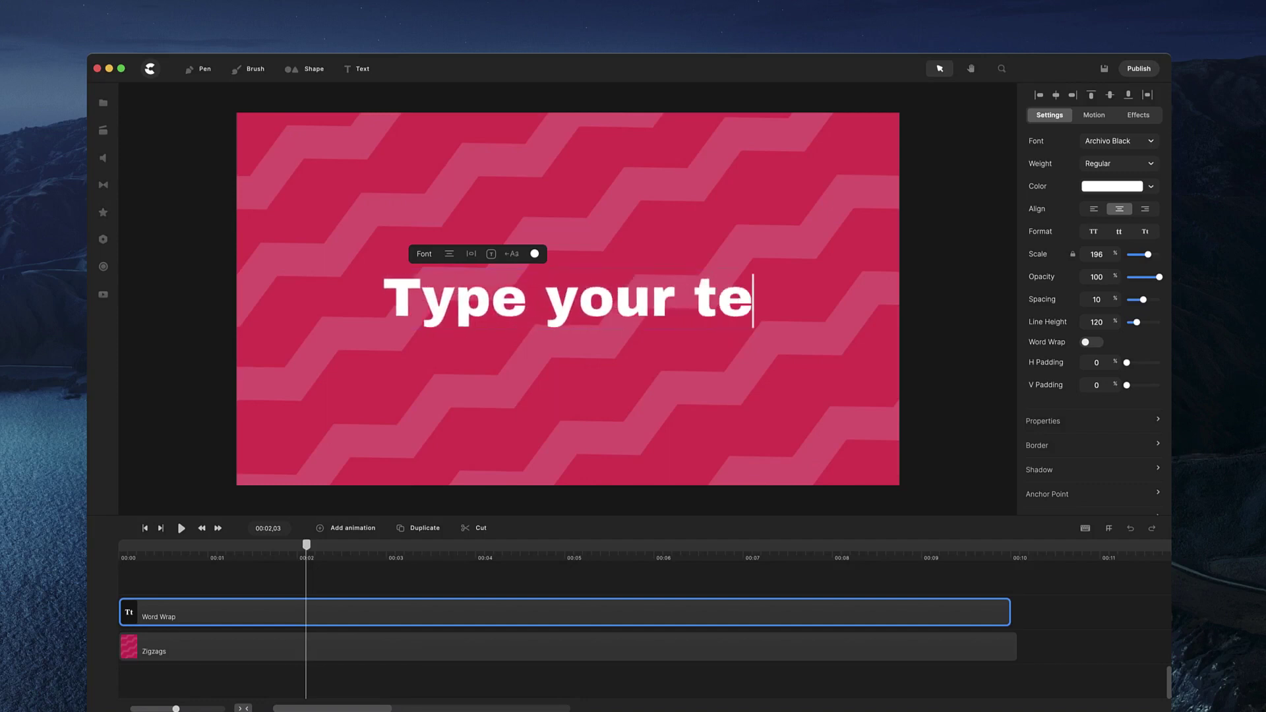
{"action": "type", "text": "xt"}
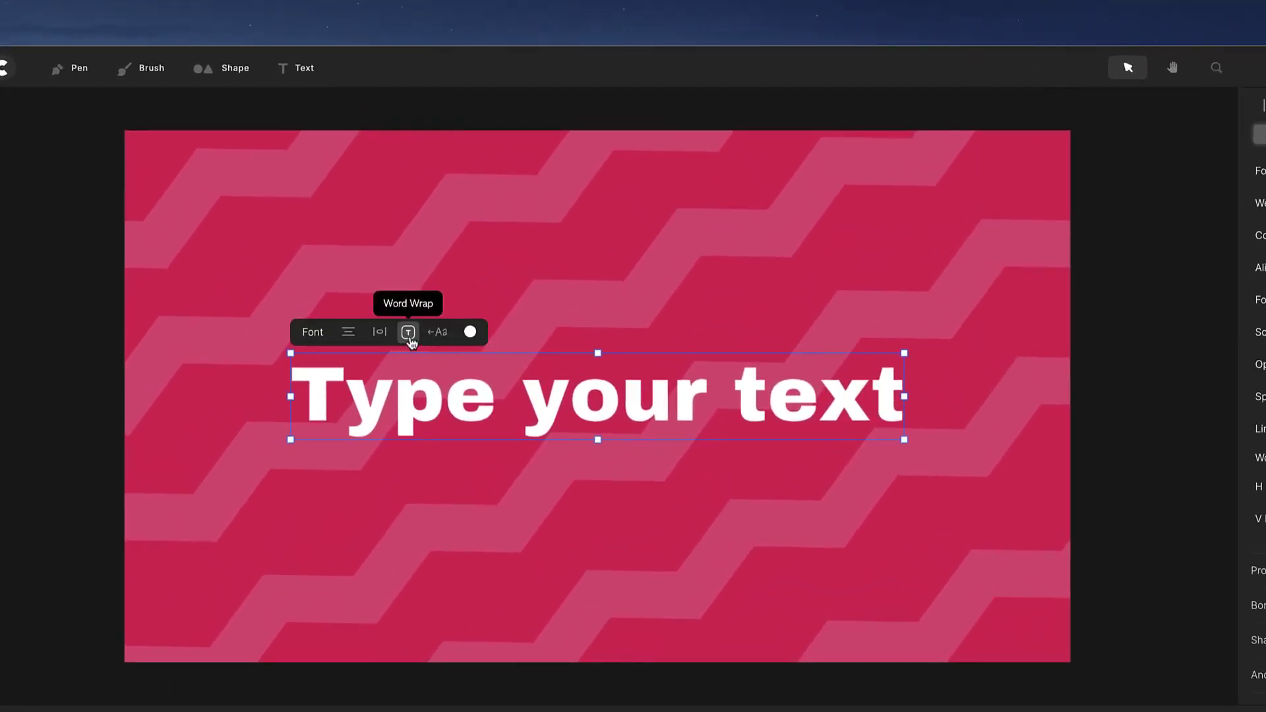
Step: Enable word wrap on the 'Type your text' box and narrow it so the title wraps onto two lines
{"action": "left_click", "coordinate": [408, 332]}
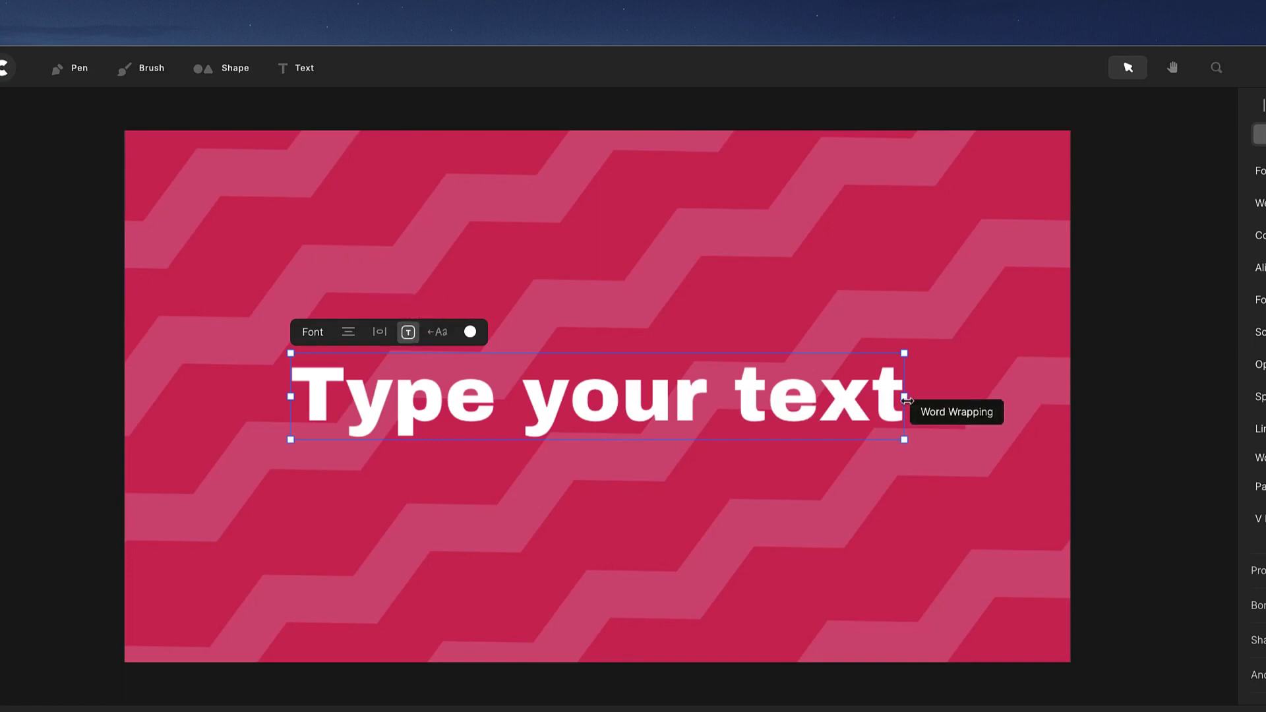
{"action": "mouse_move", "coordinate": [904, 396]}
{"action": "left_mouse_down"}
{"action": "mouse_move", "coordinate": [794, 402]}
{"action": "mouse_move", "coordinate": [925, 397]}
{"action": "left_mouse_up"}
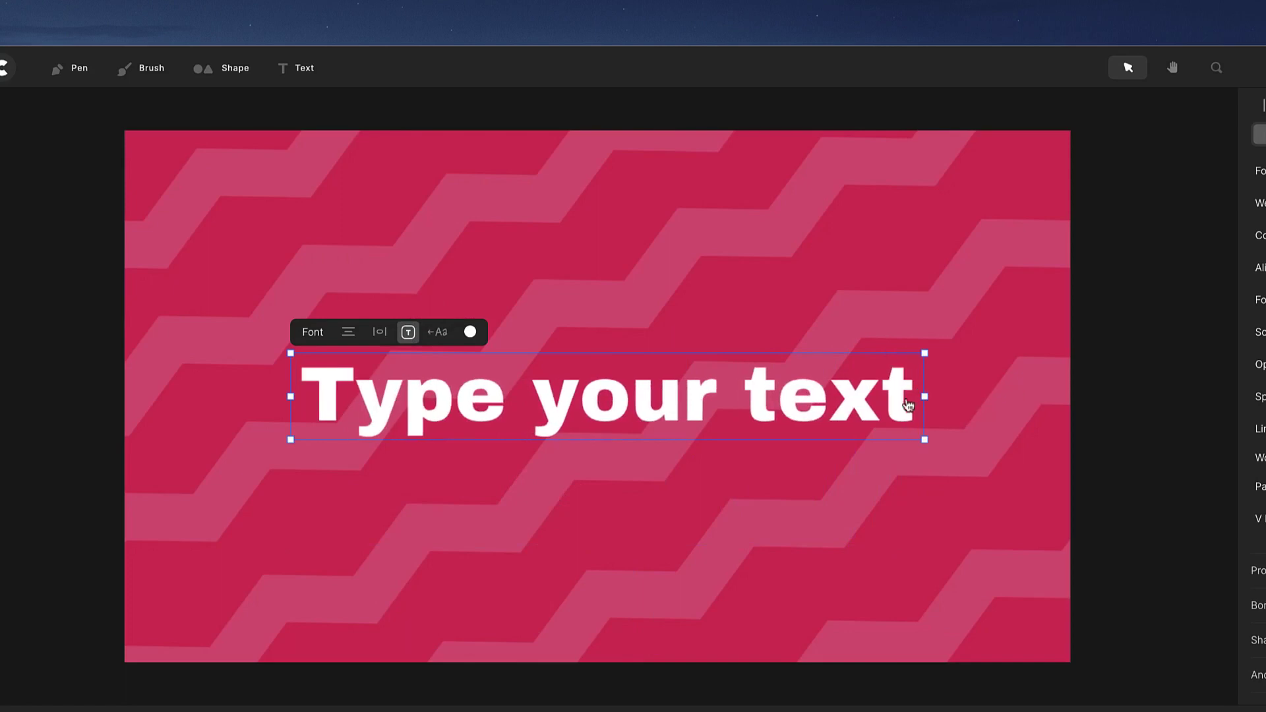
{"action": "left_click", "coordinate": [408, 331]}
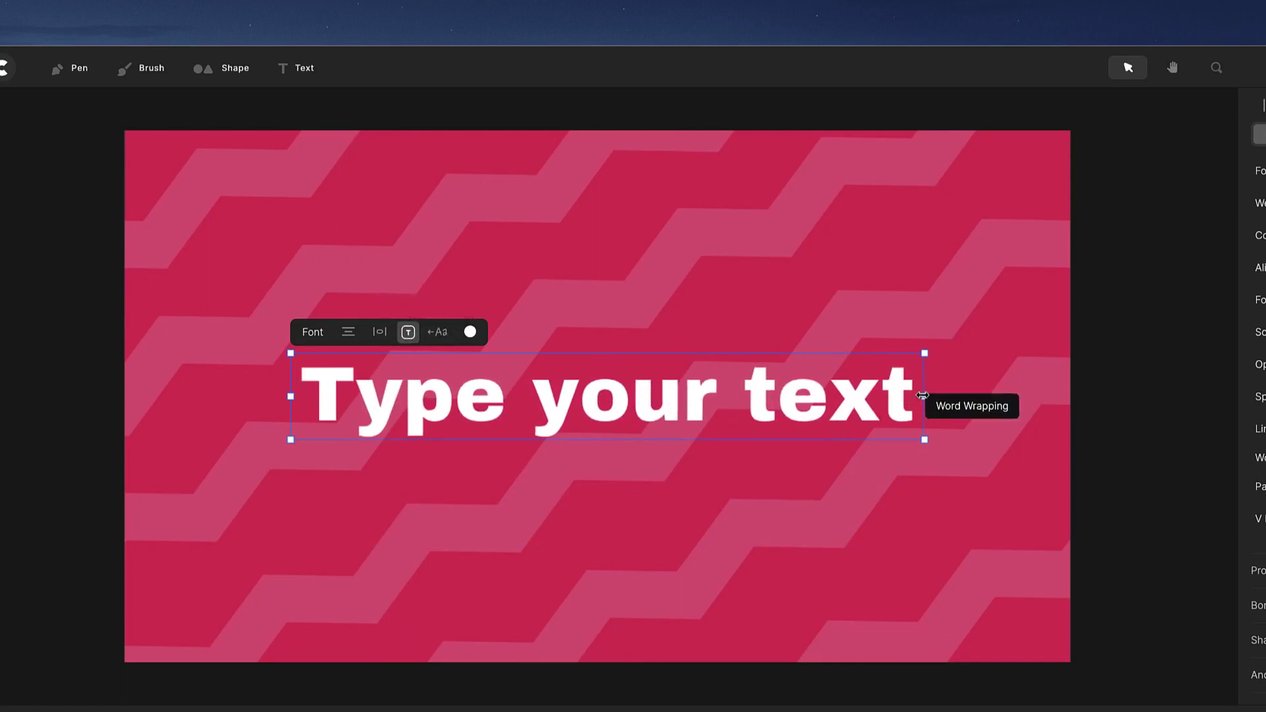
{"action": "mouse_move", "coordinate": [924, 395]}
{"action": "left_mouse_down"}
{"action": "mouse_move", "coordinate": [841, 396]}
{"action": "mouse_move", "coordinate": [785, 451]}
{"action": "left_mouse_up"}
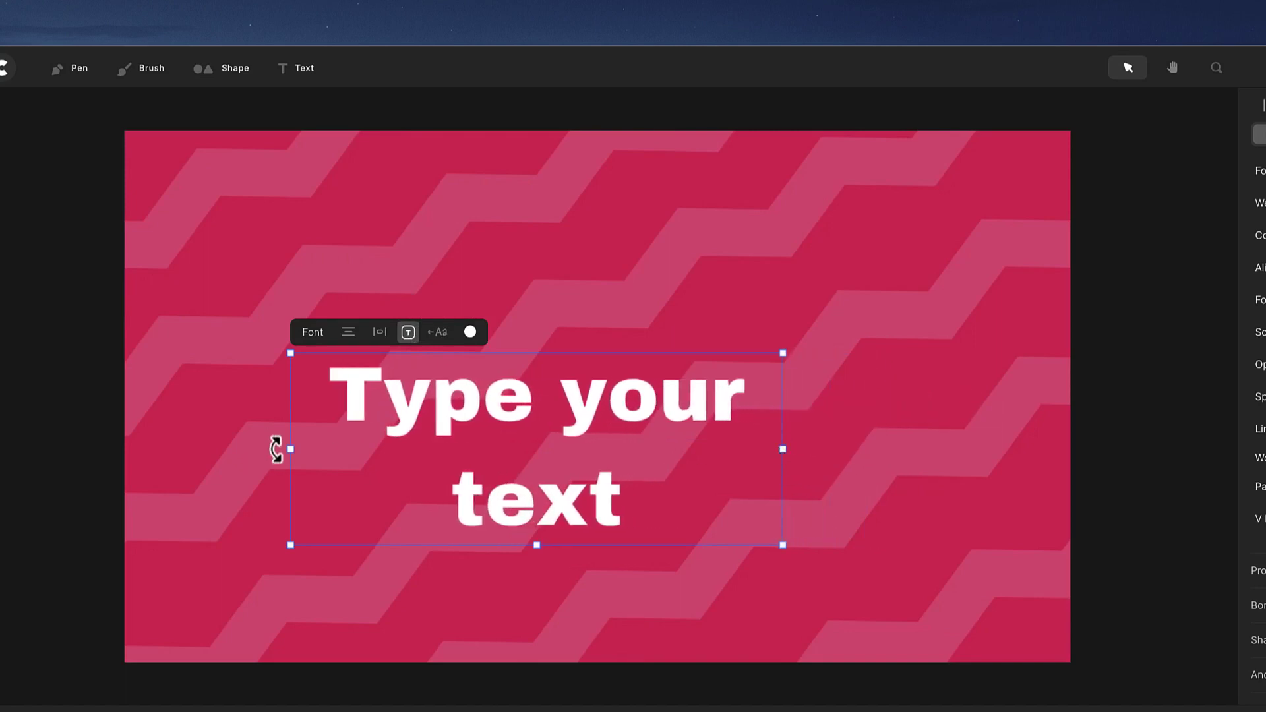
Step: Adjust letter and line spacing, then widen the box so the title fits on one line
{"action": "mouse_move", "coordinate": [294, 450]}
{"action": "left_mouse_down"}
{"action": "mouse_move", "coordinate": [250, 450]}
{"action": "mouse_move", "coordinate": [294, 450]}
{"action": "left_mouse_up"}
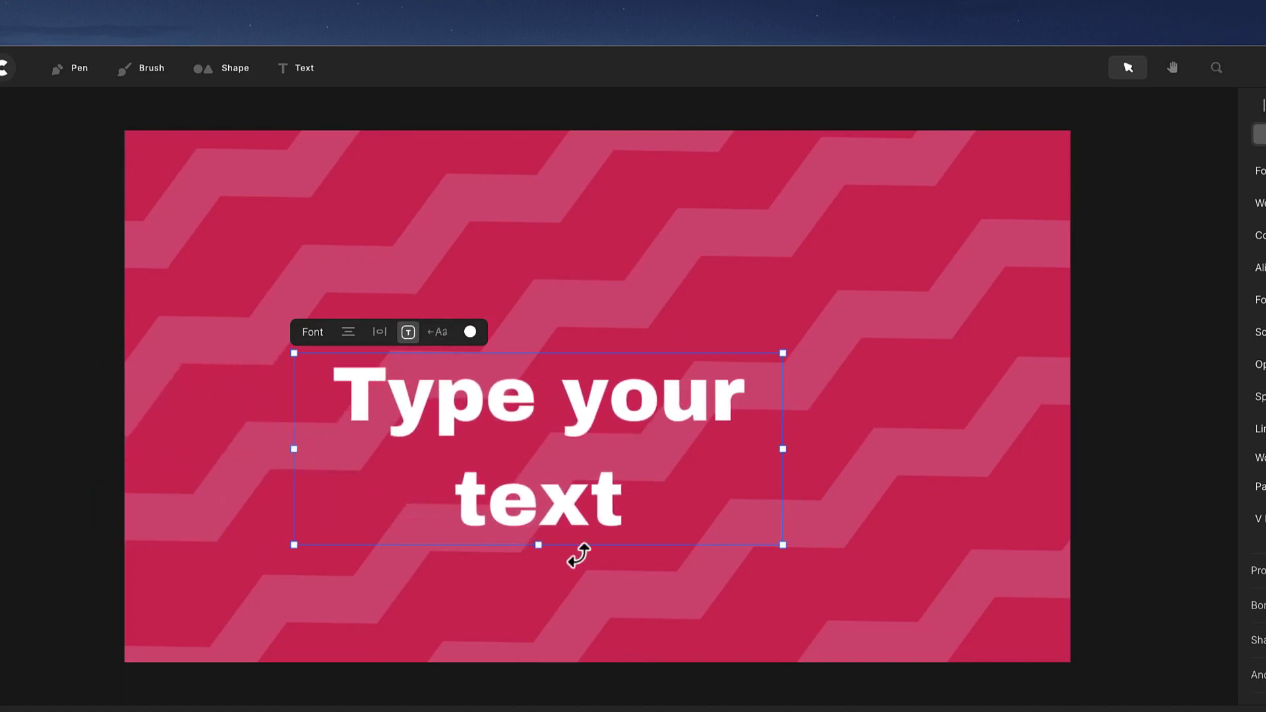
{"action": "left_click_drag", "start_coordinate": [539, 546], "coordinate": [533, 545]}
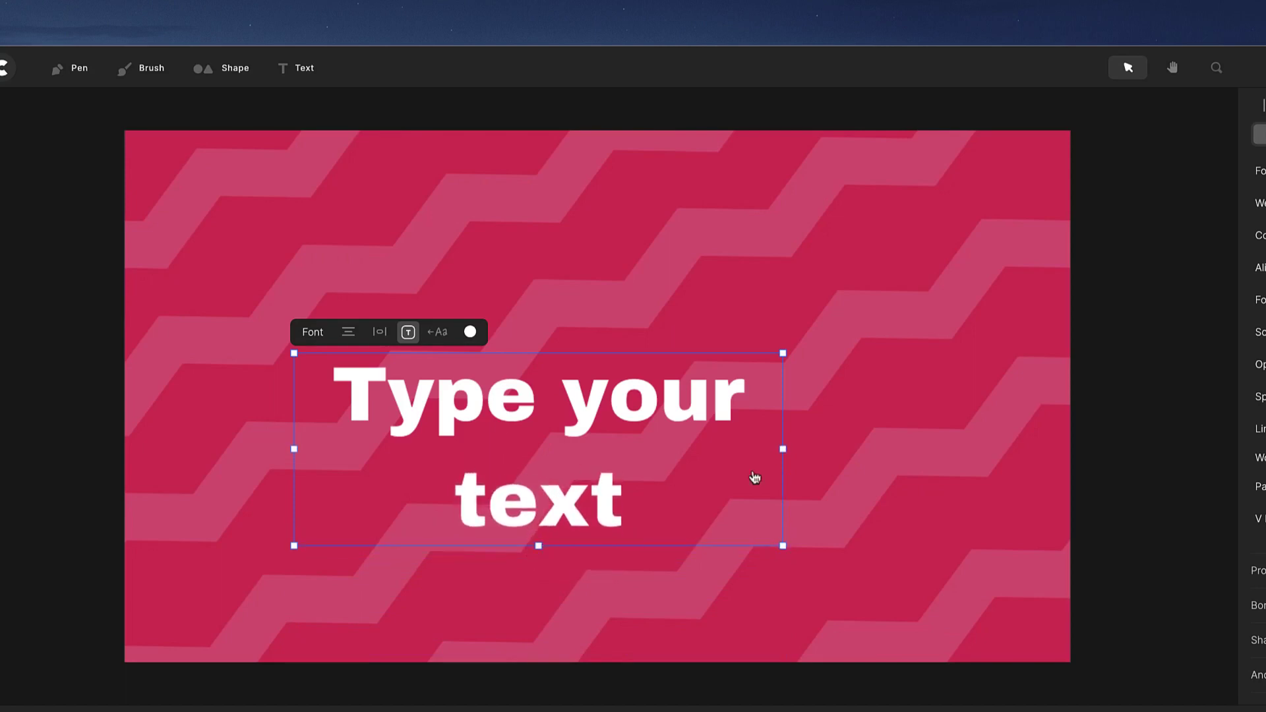
{"action": "left_click_drag", "start_coordinate": [782, 448], "coordinate": [942, 445]}
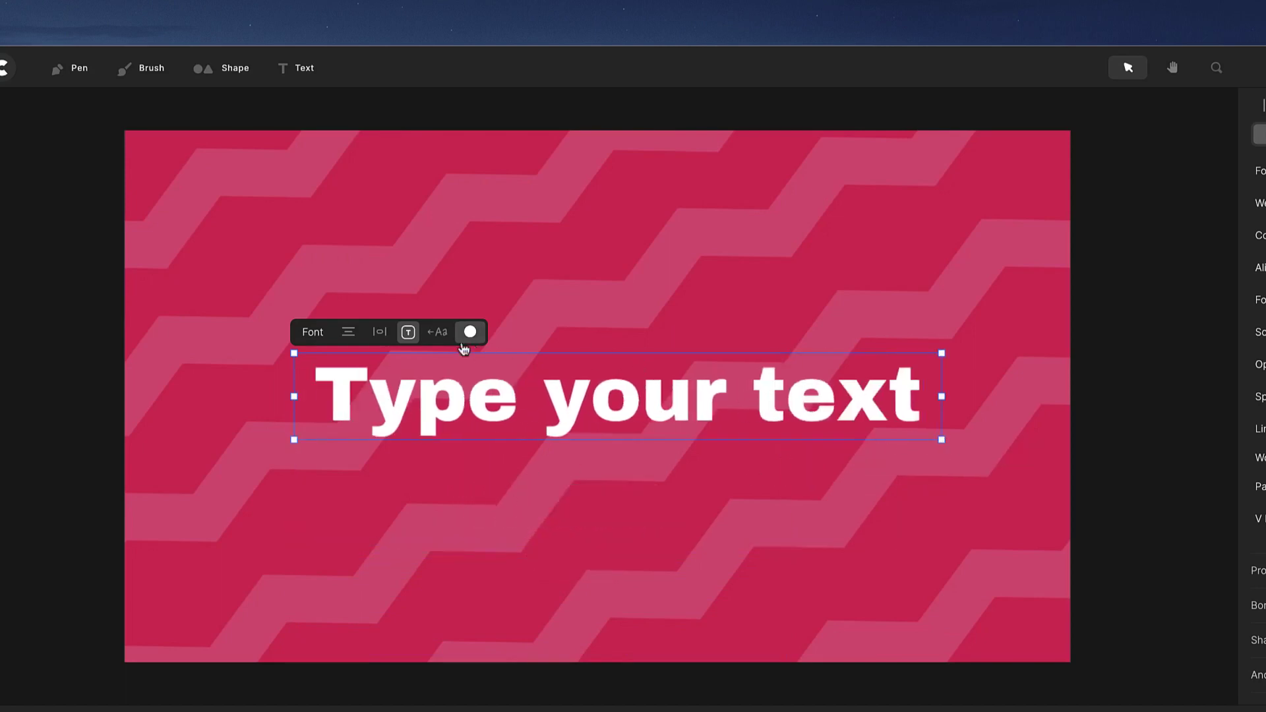
Step: Reverse the title to read 'txet ruoy epyT', then try the fill colour and alignment options
{"action": "left_click", "coordinate": [441, 337]}
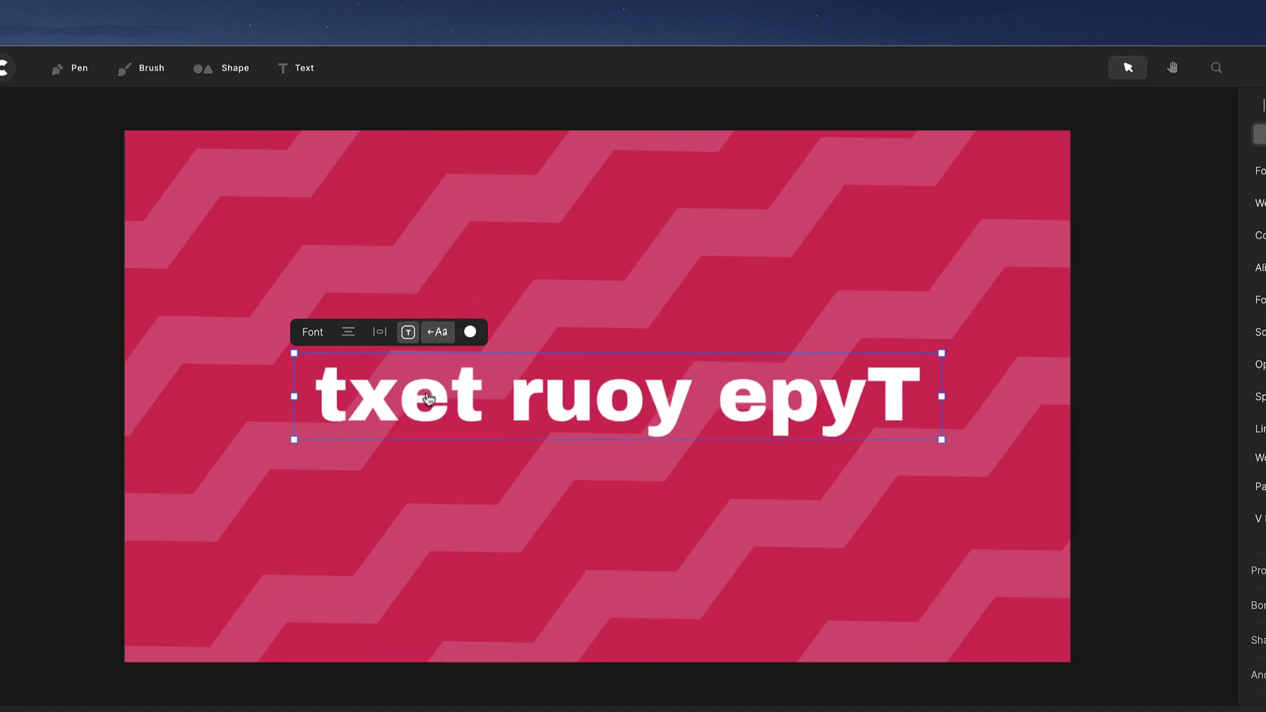
{"action": "left_click", "coordinate": [470, 332]}
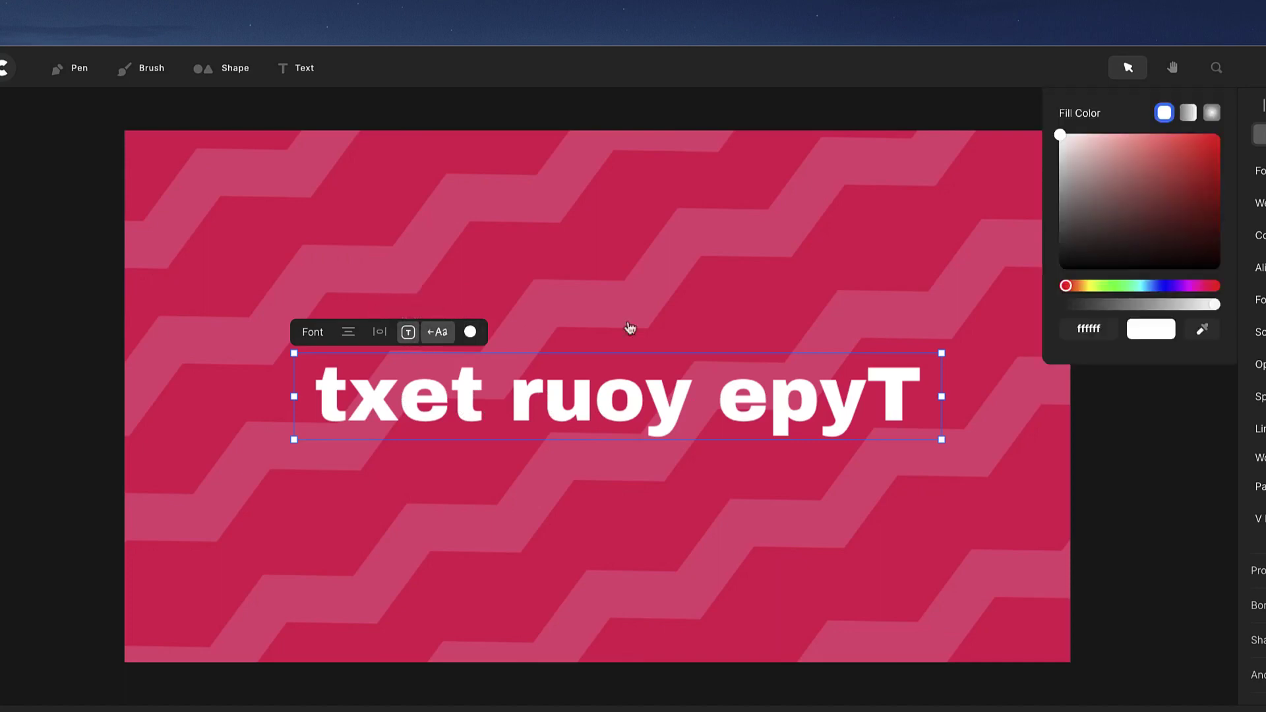
{"action": "left_click", "coordinate": [348, 332]}
{"action": "left_click", "coordinate": [379, 333]}
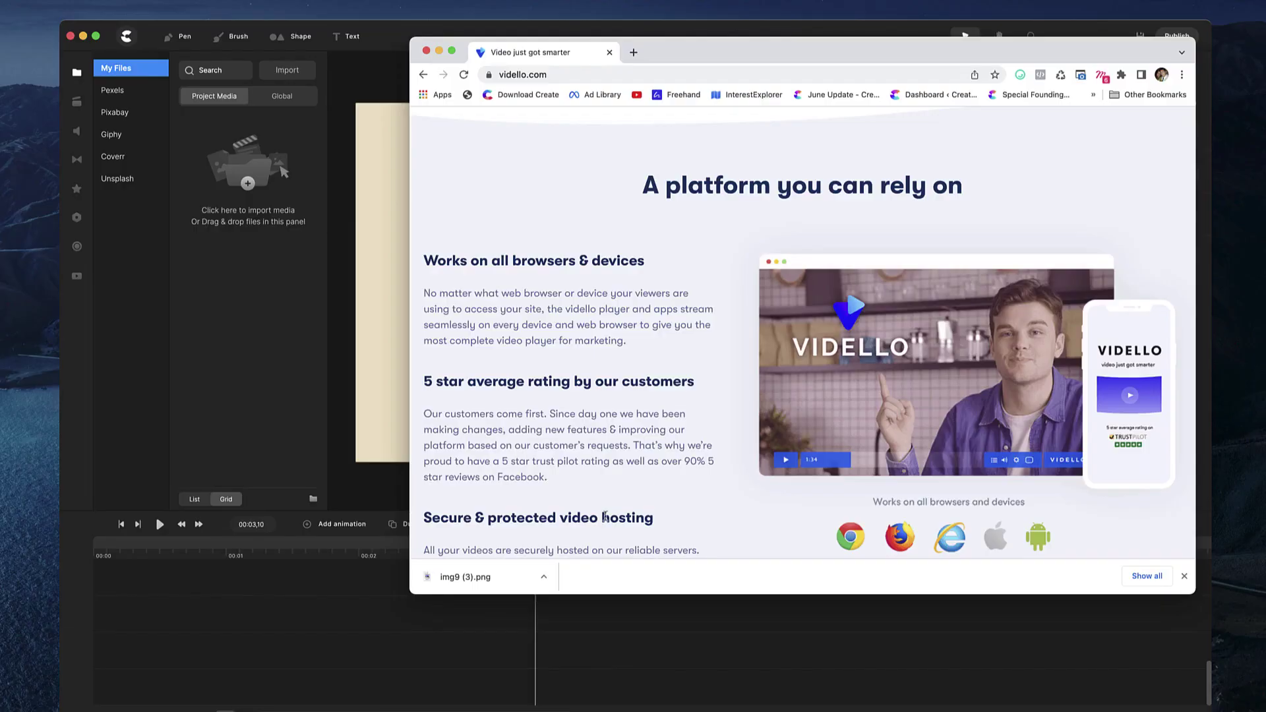
Step: Drag the downloaded image into project media and capture a screenshot of the Vidello video preview
{"action": "mouse_move", "coordinate": [475, 576]}
{"action": "left_mouse_down"}
{"action": "mouse_move", "coordinate": [292, 351]}
{"action": "mouse_move", "coordinate": [592, 395]}
{"action": "left_mouse_up"}
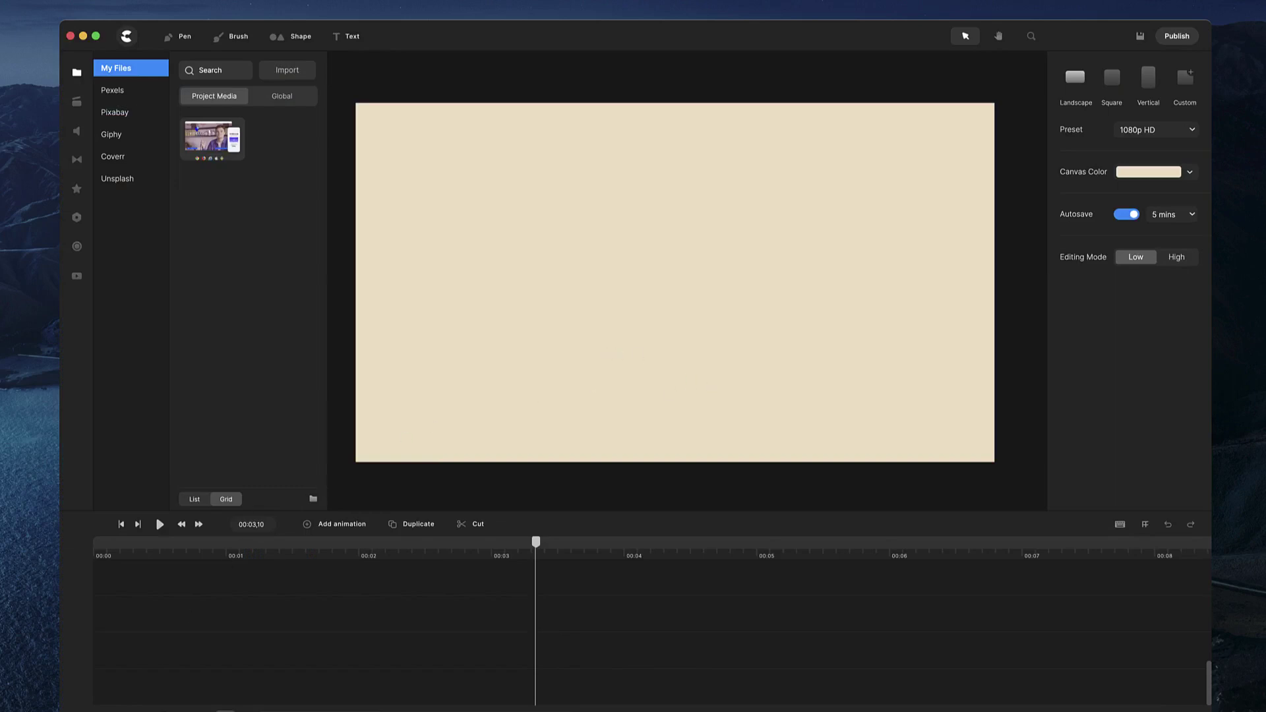
{"action": "key", "text": "super+Tab"}
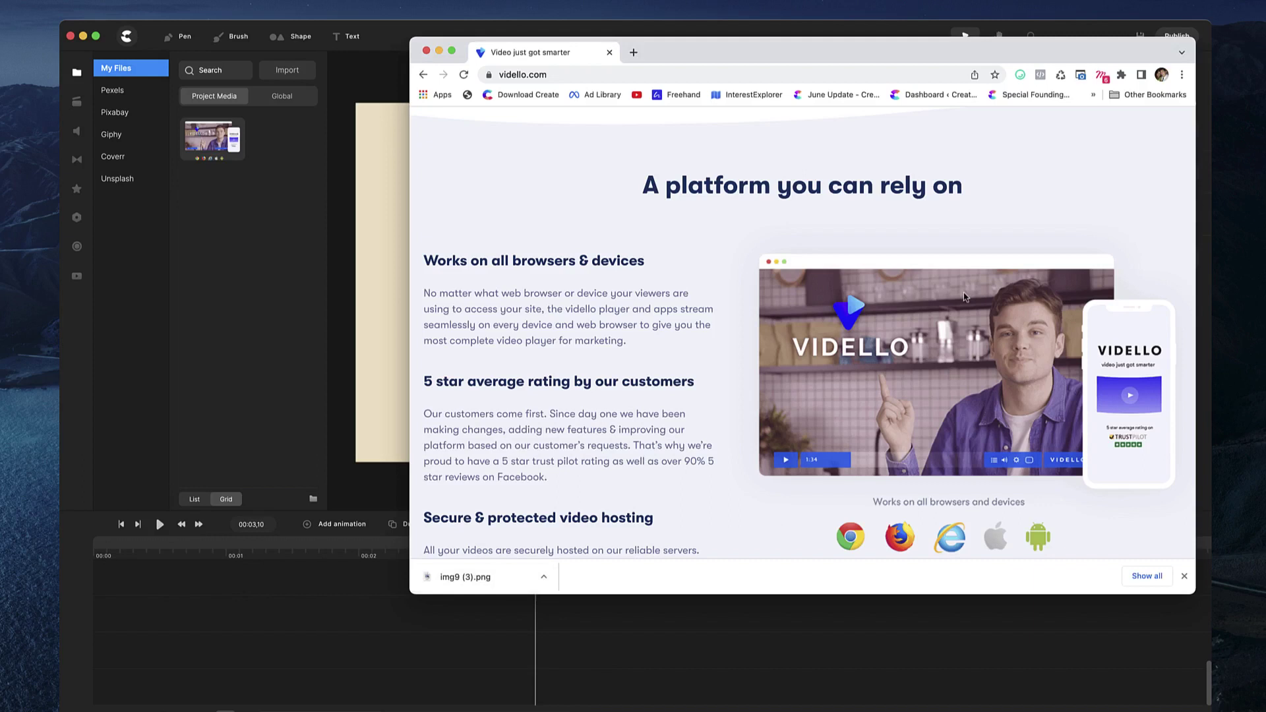
{"action": "key", "text": "super+shift+4"}
{"action": "mouse_move", "coordinate": [730, 215]}
{"action": "left_mouse_down"}
{"action": "mouse_move", "coordinate": [911, 378]}
{"action": "mouse_move", "coordinate": [1187, 556]}
{"action": "left_mouse_up"}
Step: Return to the editor and place the imported image onto the canvas
{"action": "left_click", "coordinate": [381, 237]}
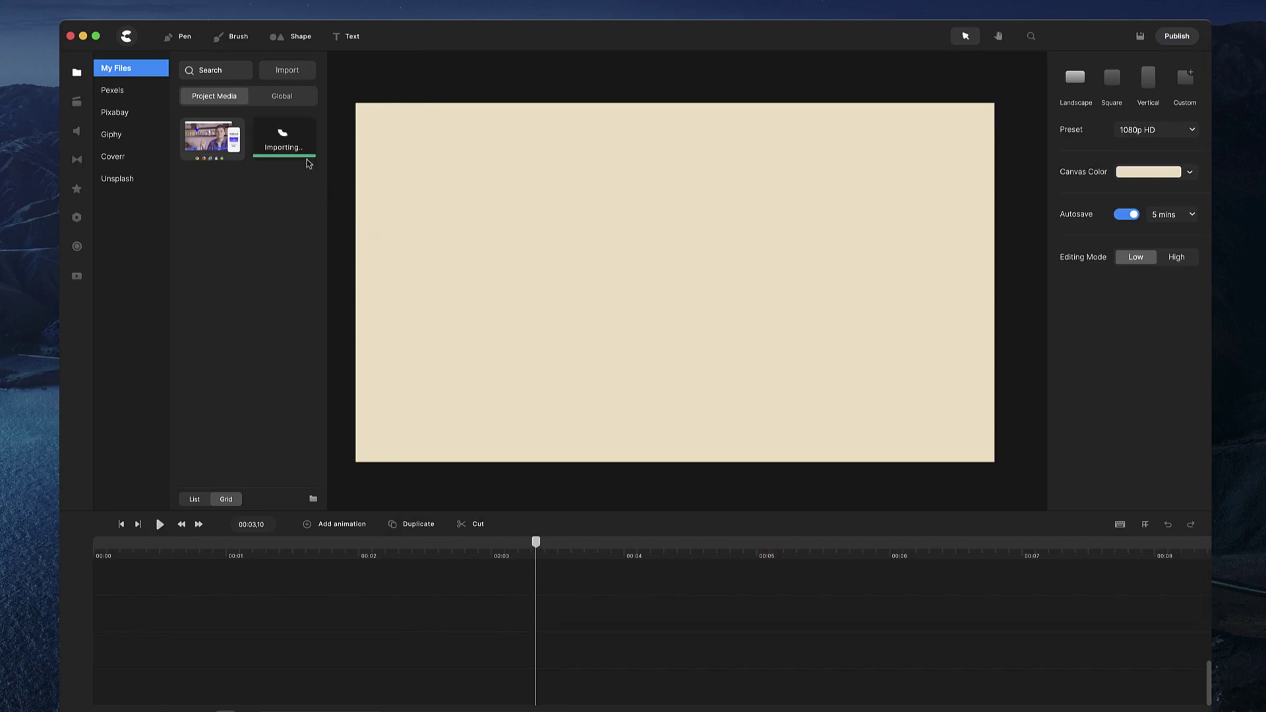
{"action": "left_click_drag", "start_coordinate": [286, 141], "coordinate": [623, 252]}
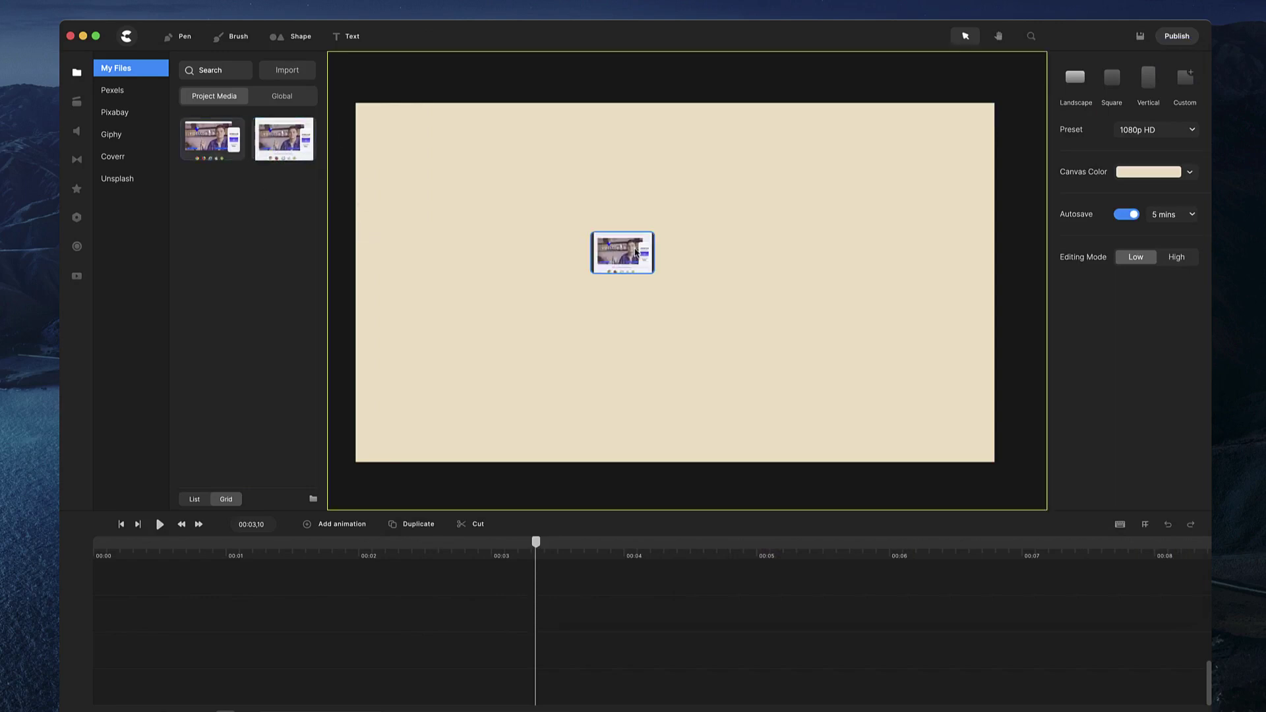